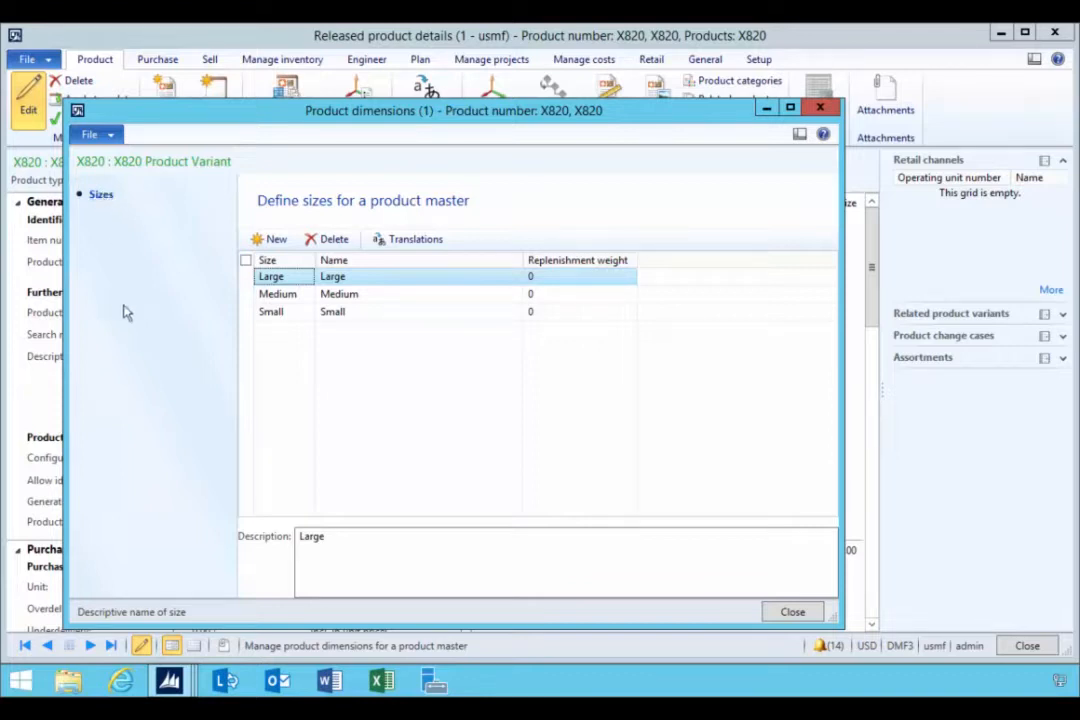
Close the product dimensions and check the on-hand inventory of product master X820.
click(820, 107)
click(252, 58)
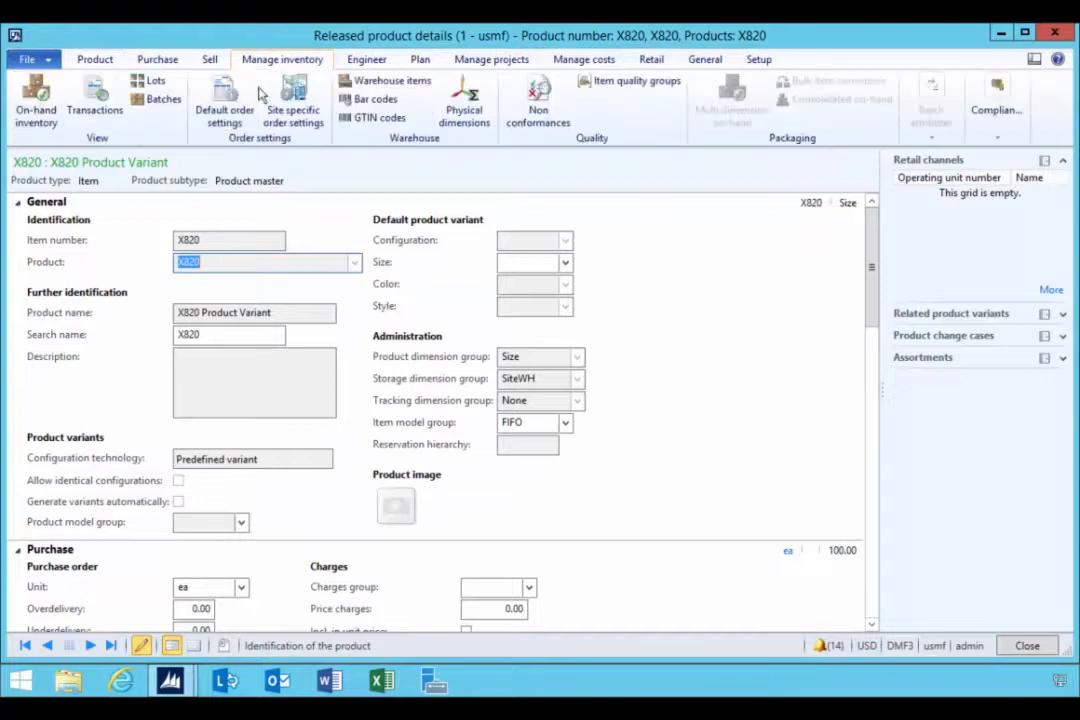
click(50, 124)
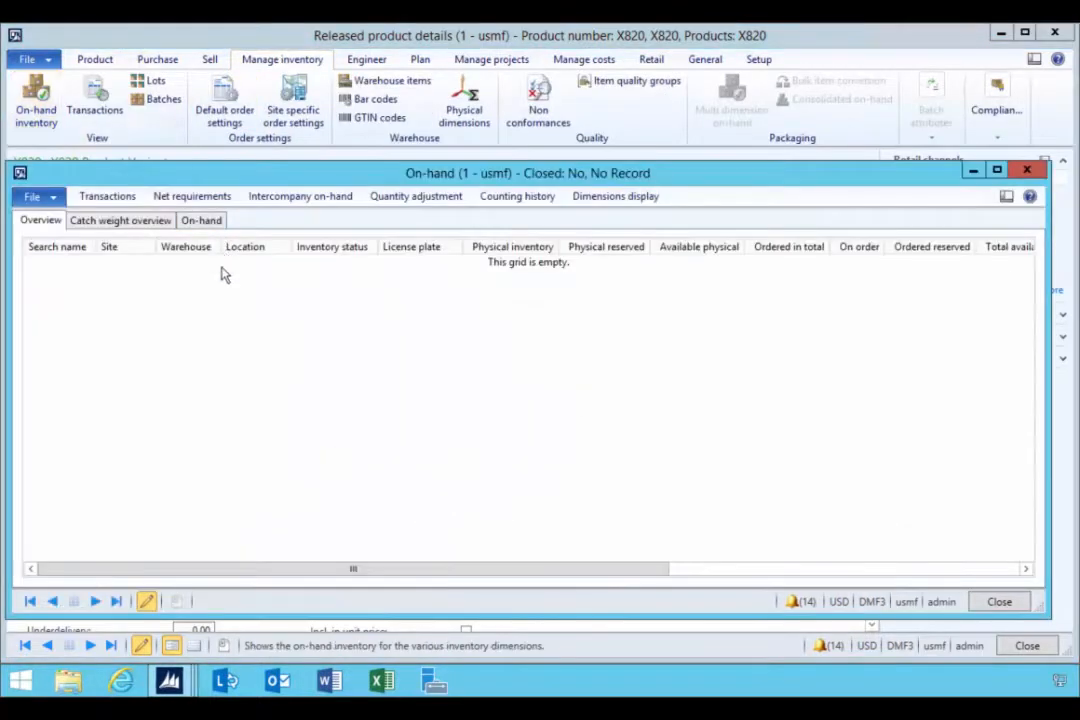
click(1026, 170)
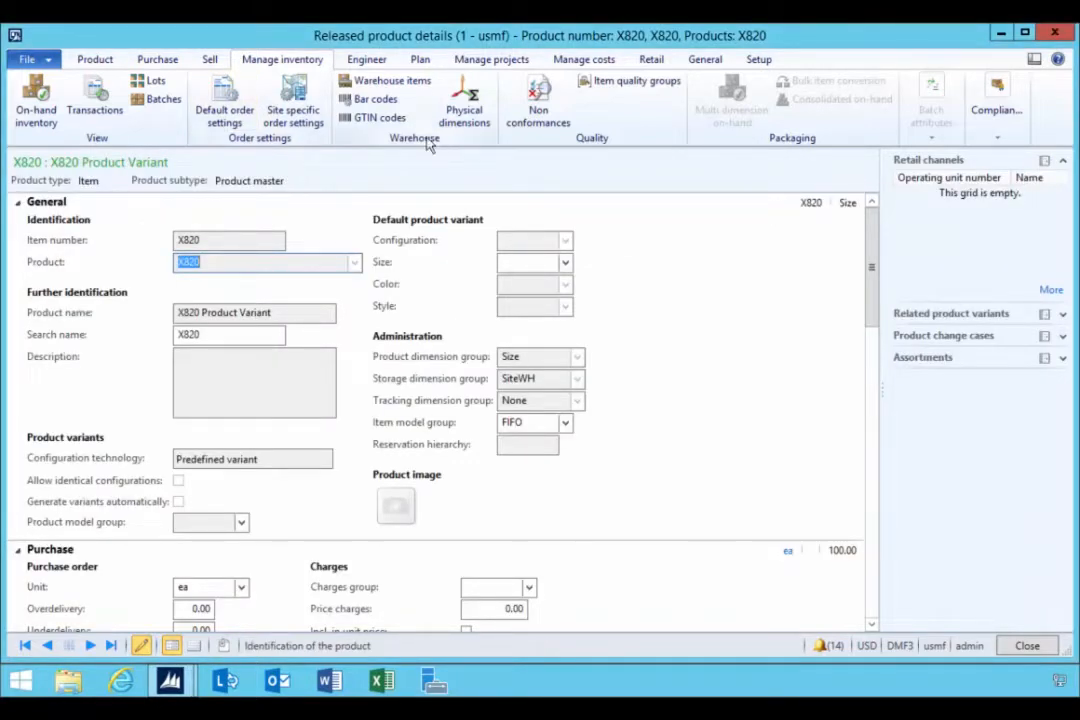
Review the released product variants of X820, widening the Size column to read the full size names.
click(95, 59)
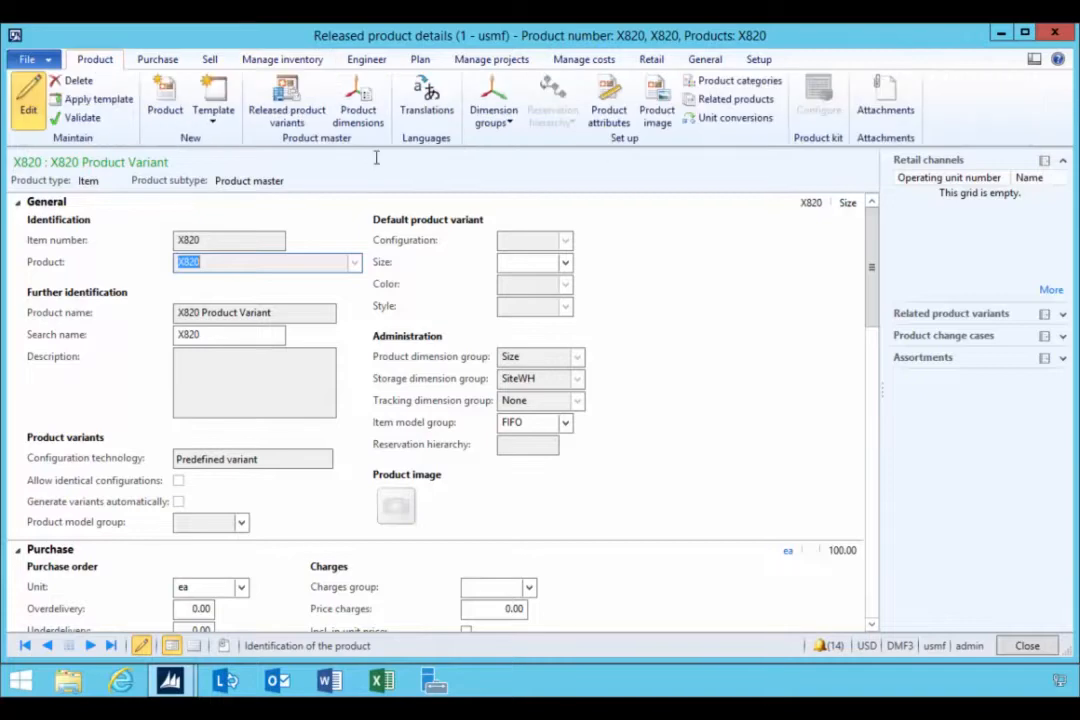
click(288, 115)
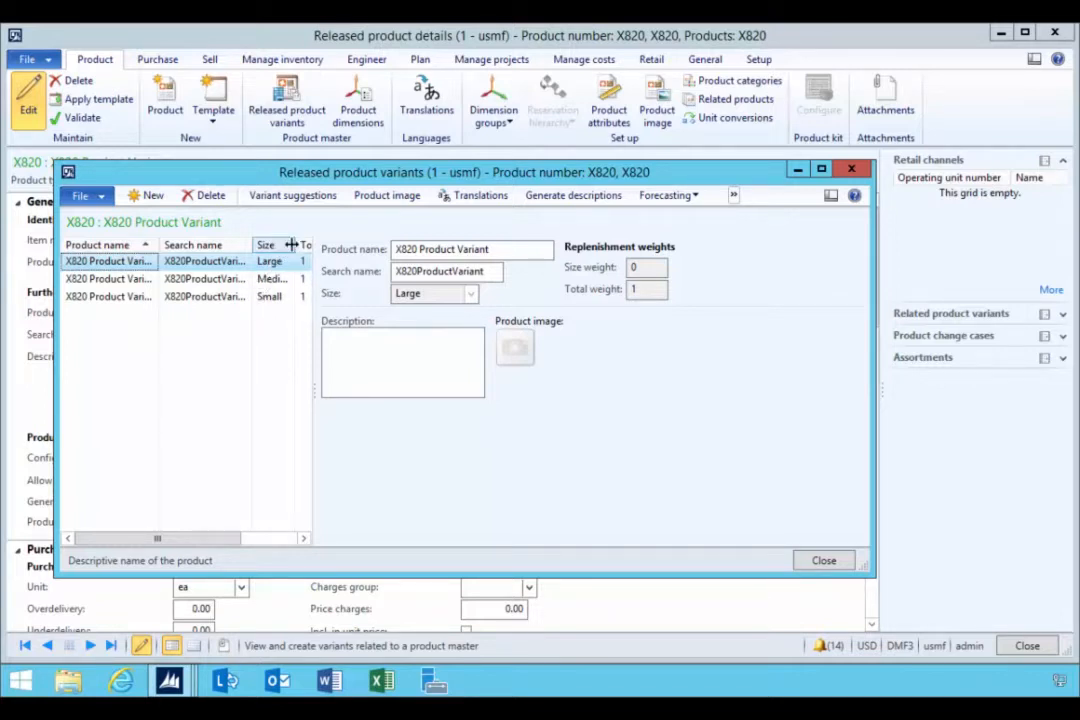
drag(294, 245, 308, 245)
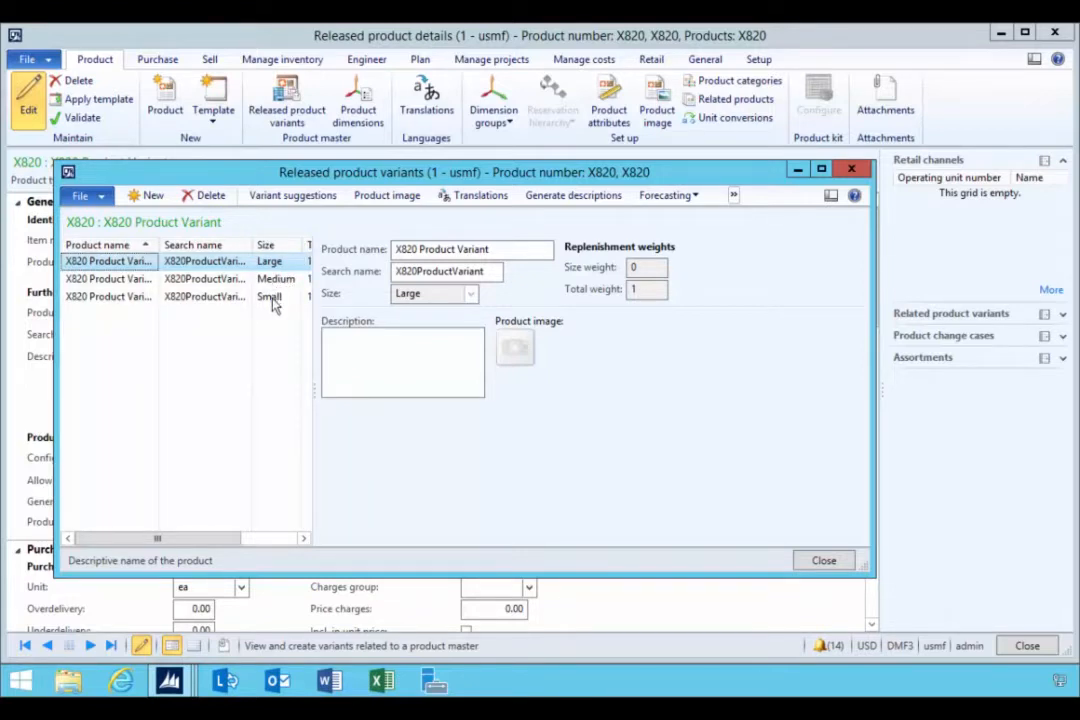
click(851, 172)
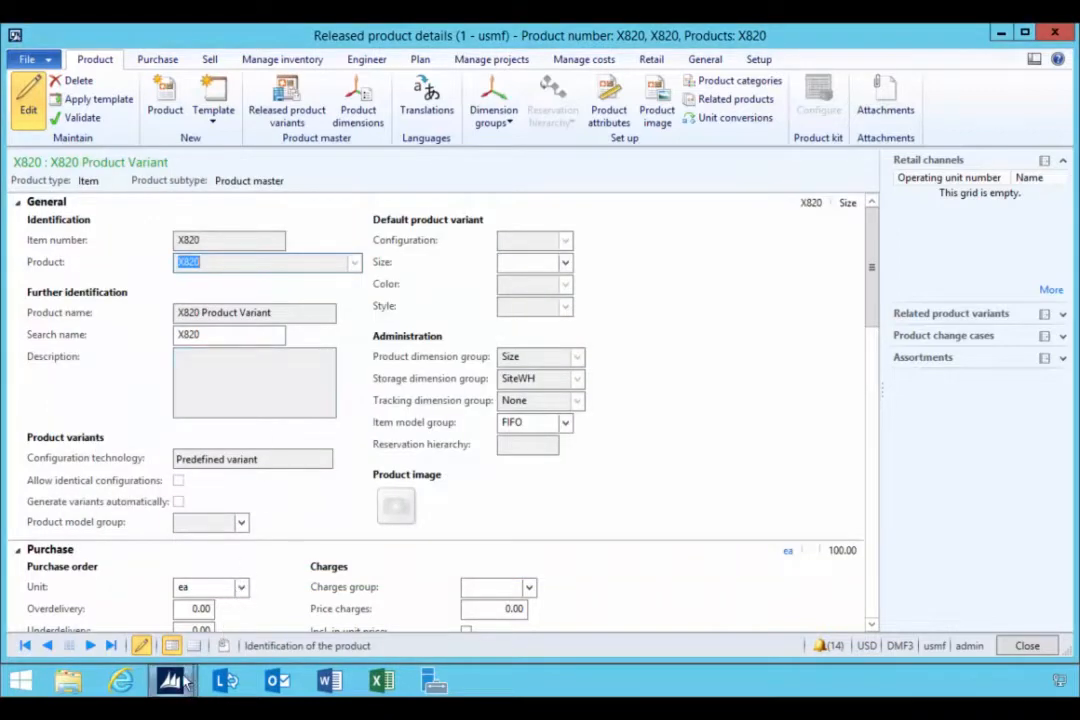
Return to the main workspace and open the Retail module's product packages setup under Replenishment.
mouse_move(183, 680)
click(126, 612)
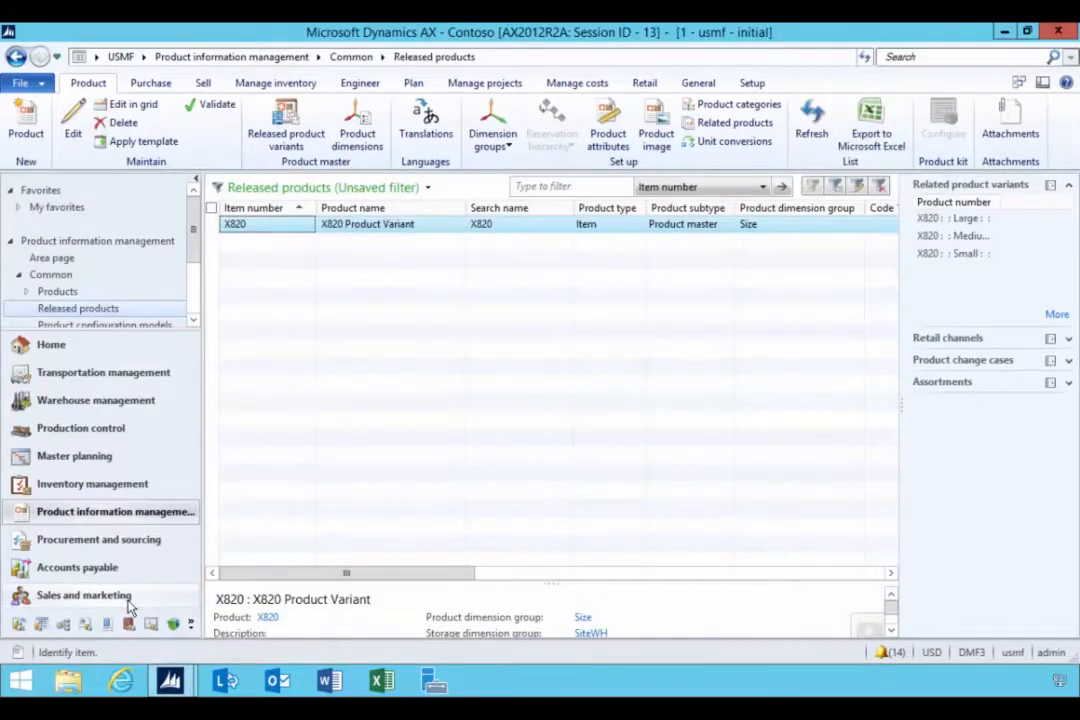
click(190, 624)
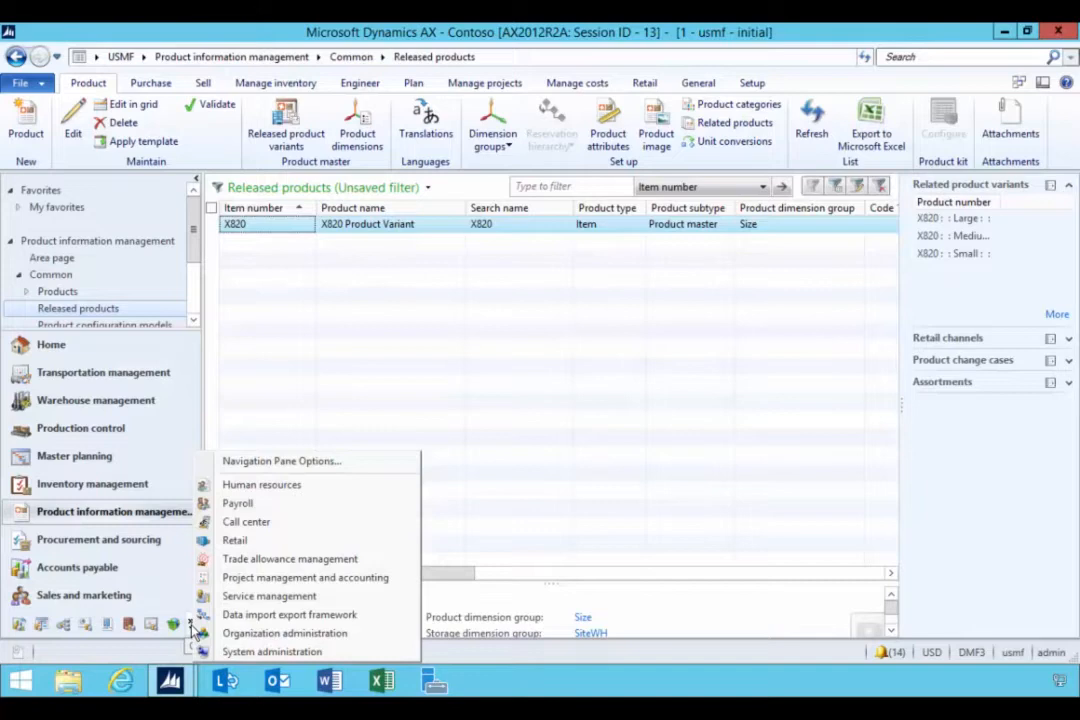
click(213, 541)
scroll(430, 560, down, 4)
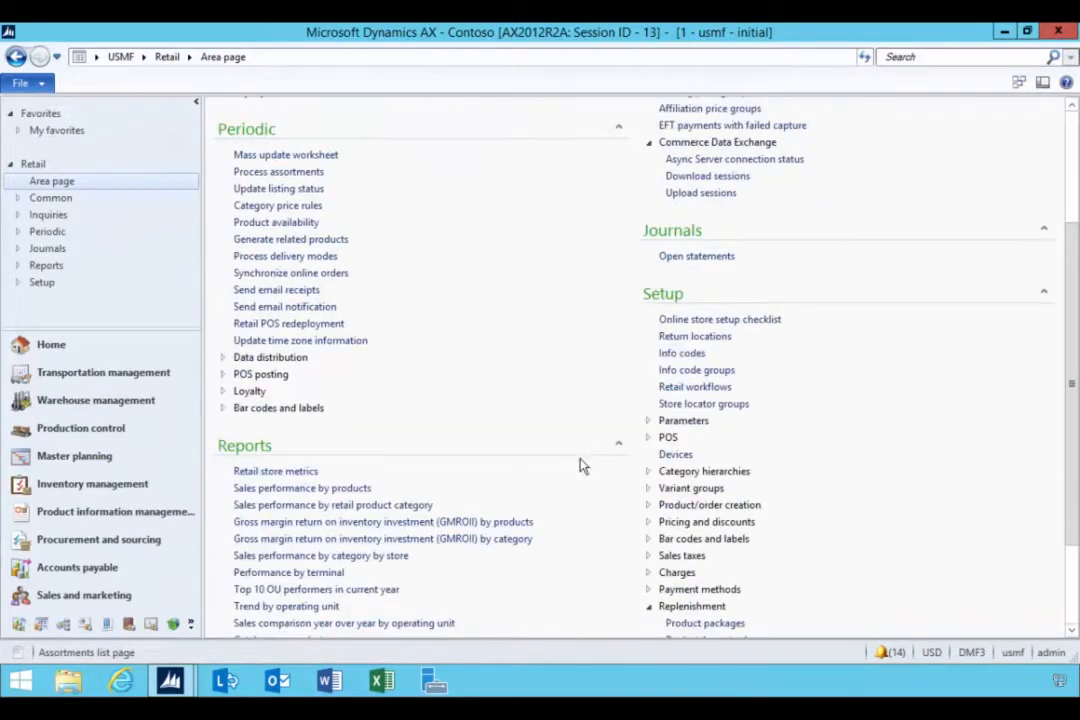
scroll(583, 466, down, 3)
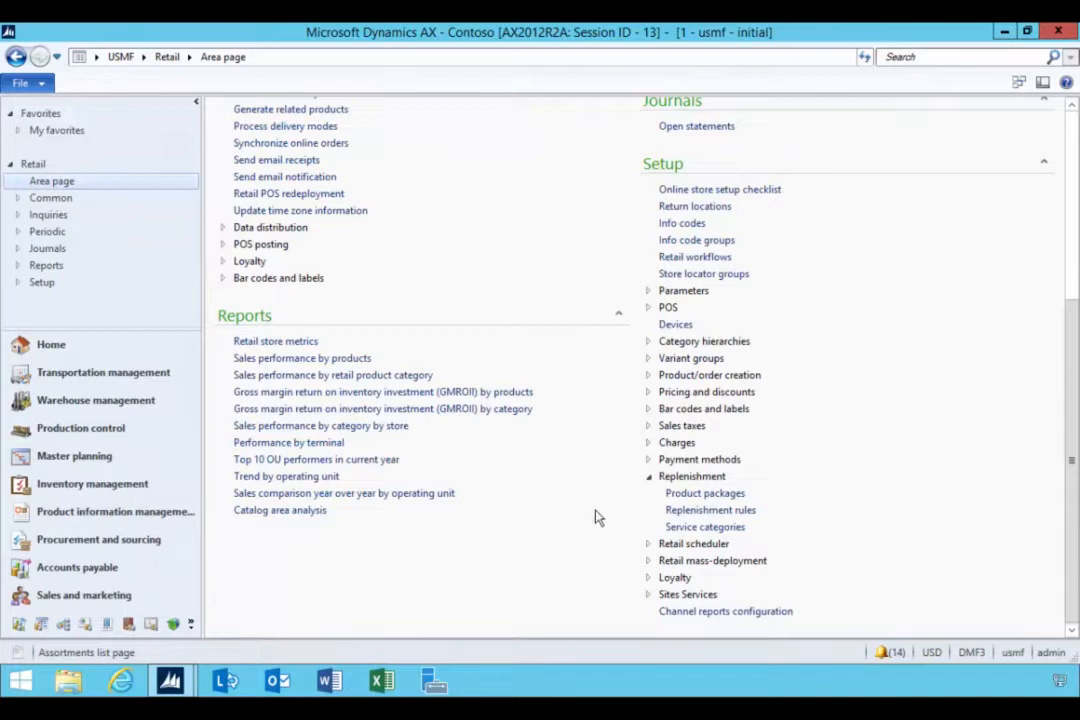
click(676, 496)
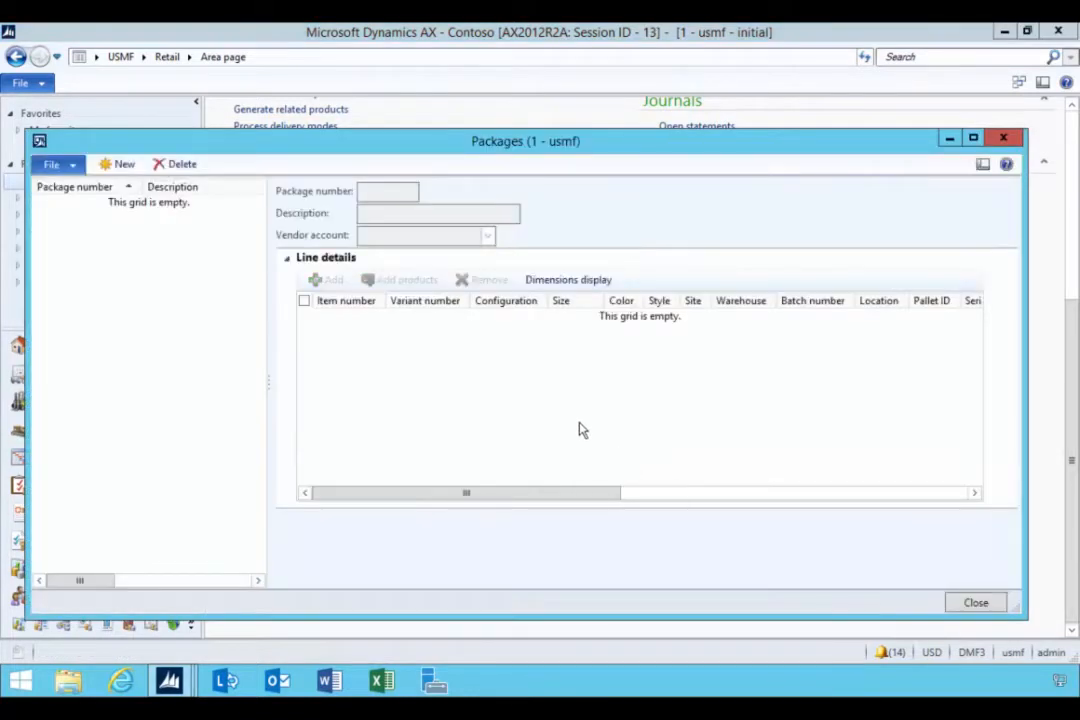
Create a new package with number PKG and description "Product package".
click(118, 166)
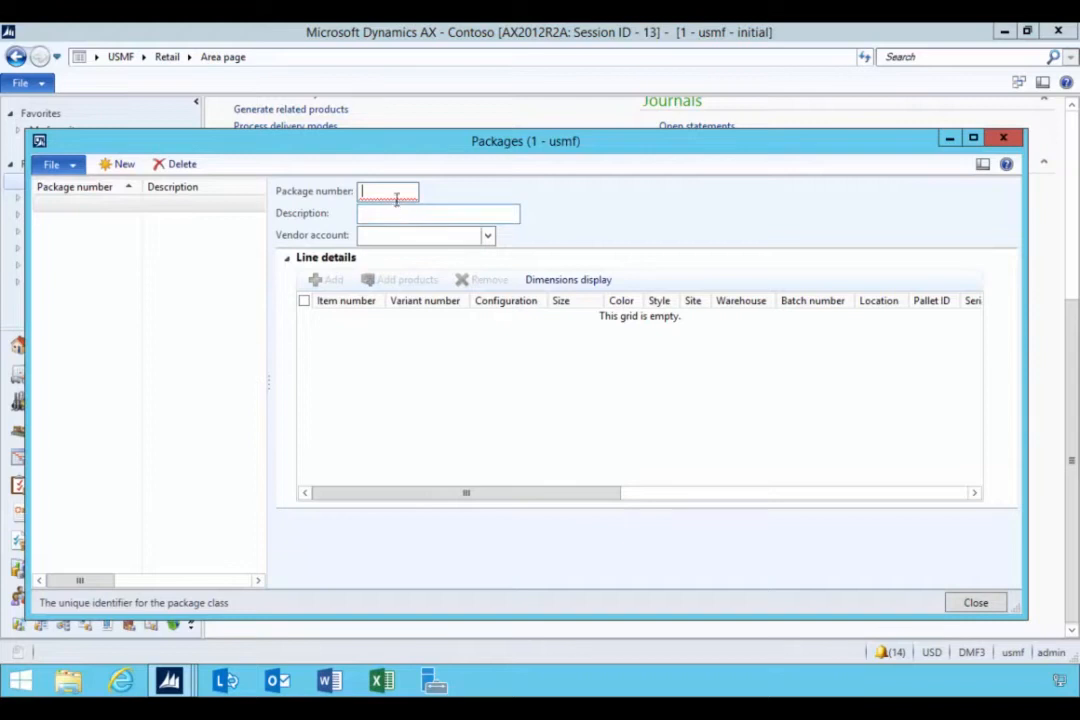
text(O)
key(BackSpace)
text(PKG)
key(Tab)
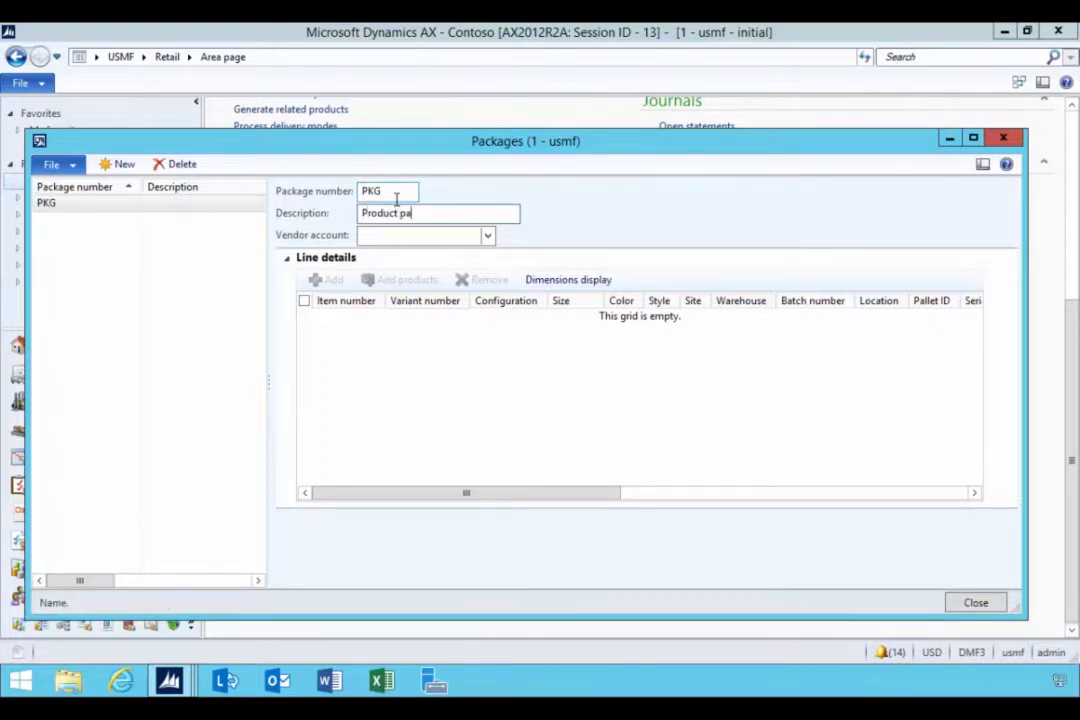
key(Tab)
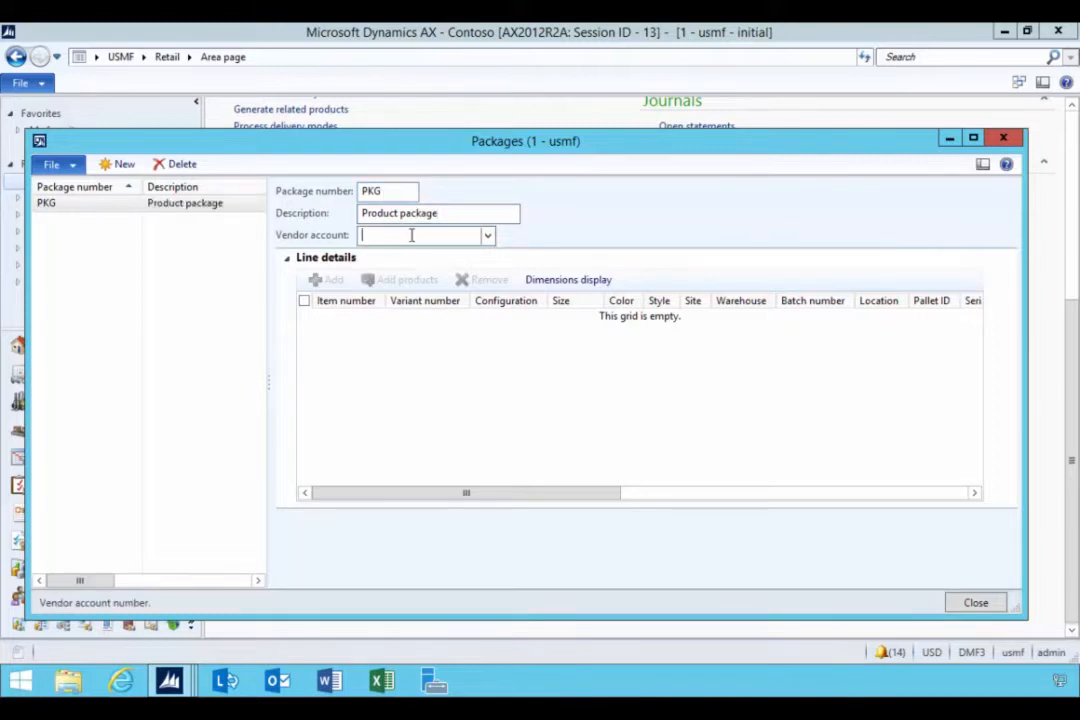
Assign Component Supply Company as the vendor of the PKG package, filtering the vendor accounts with XP*.
click(486, 236)
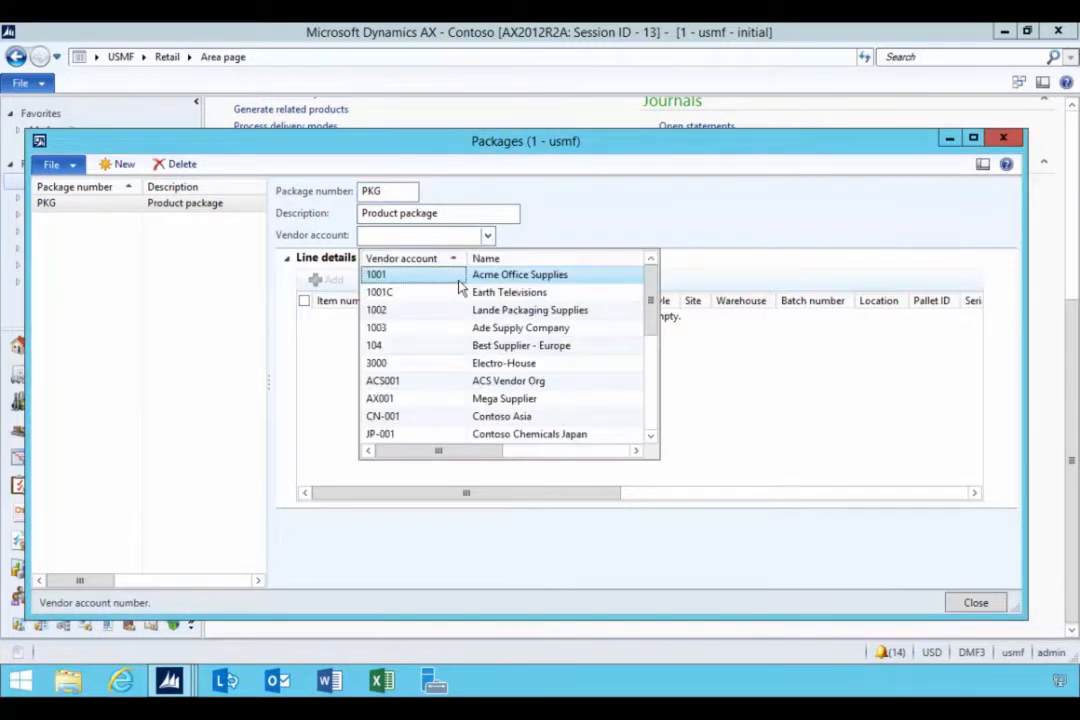
click(423, 232)
text(XP)
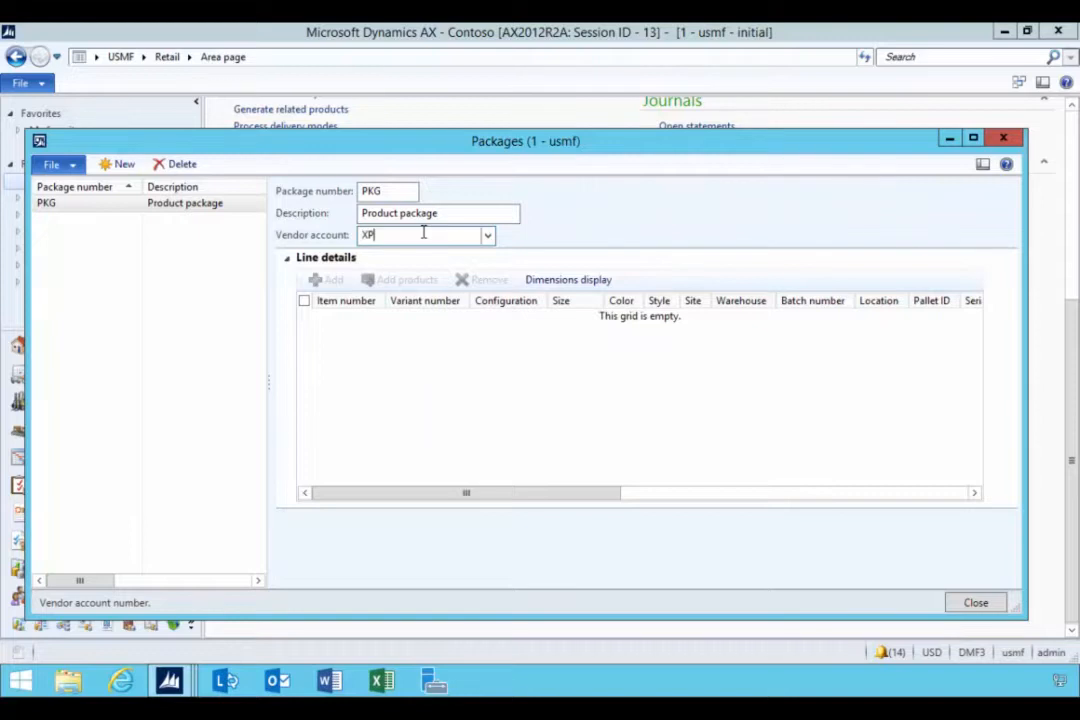
text(*)
click(386, 294)
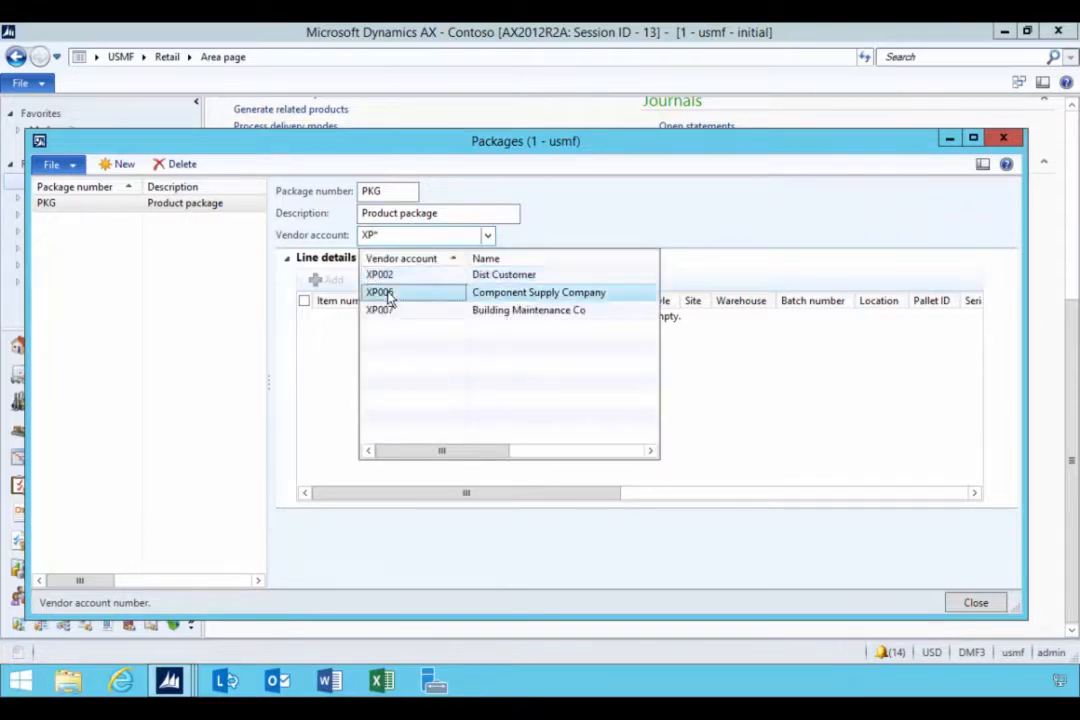
click(356, 335)
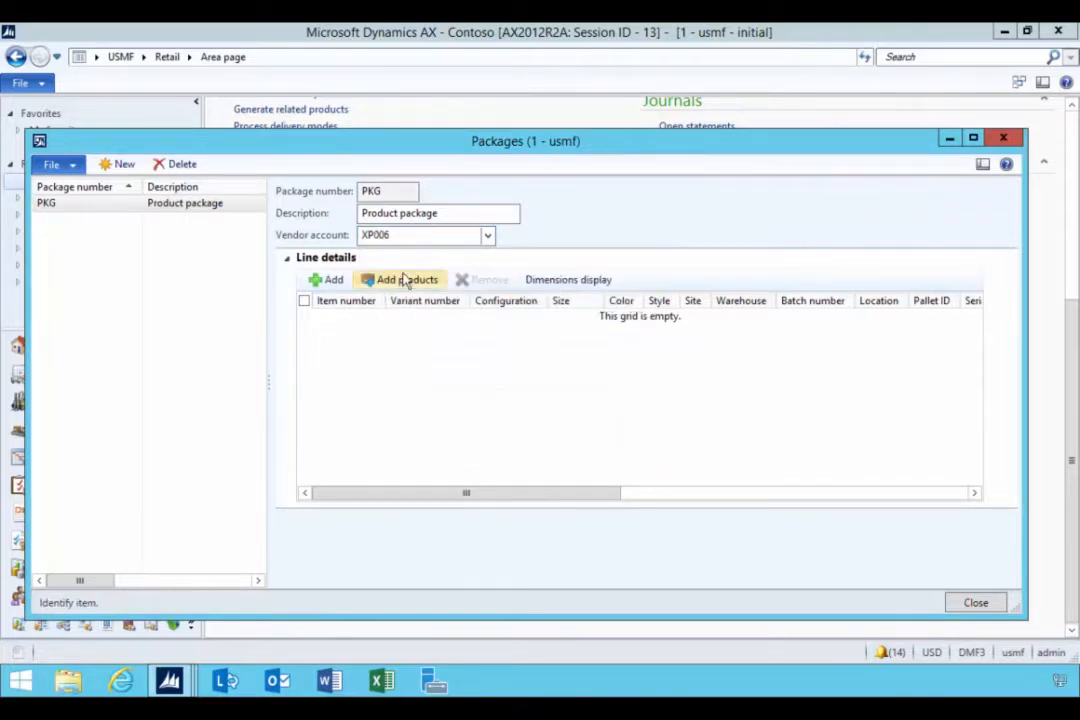
Add a package line for item X820 with the Large variant VN-000351.
click(330, 280)
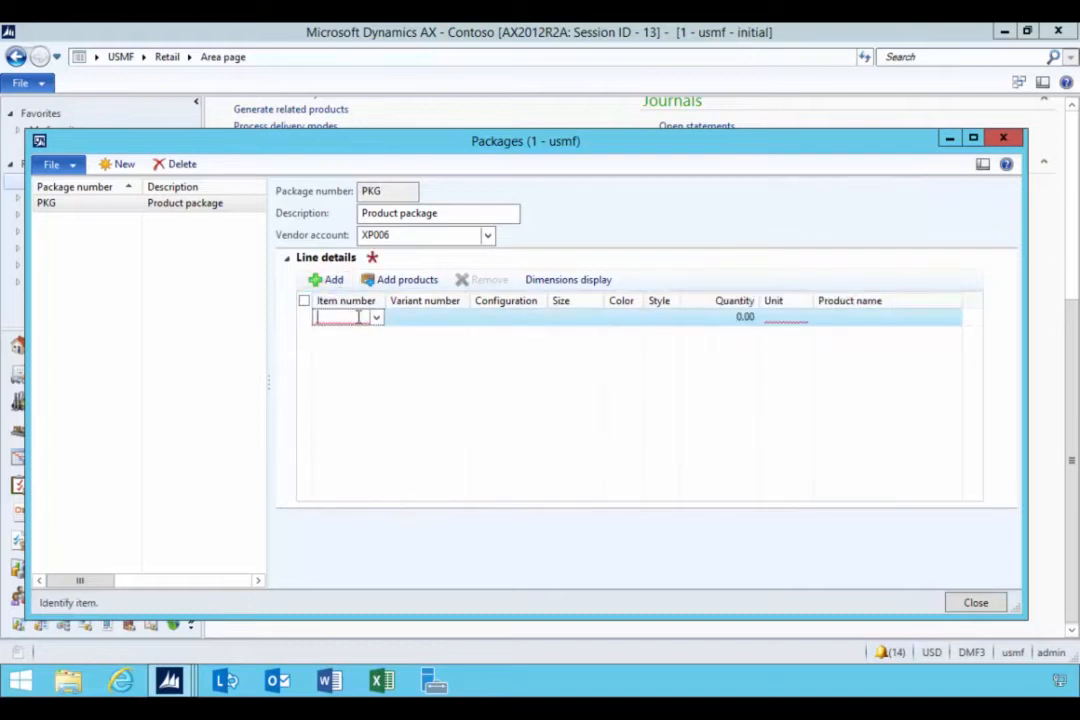
text(X820)
key(Tab)
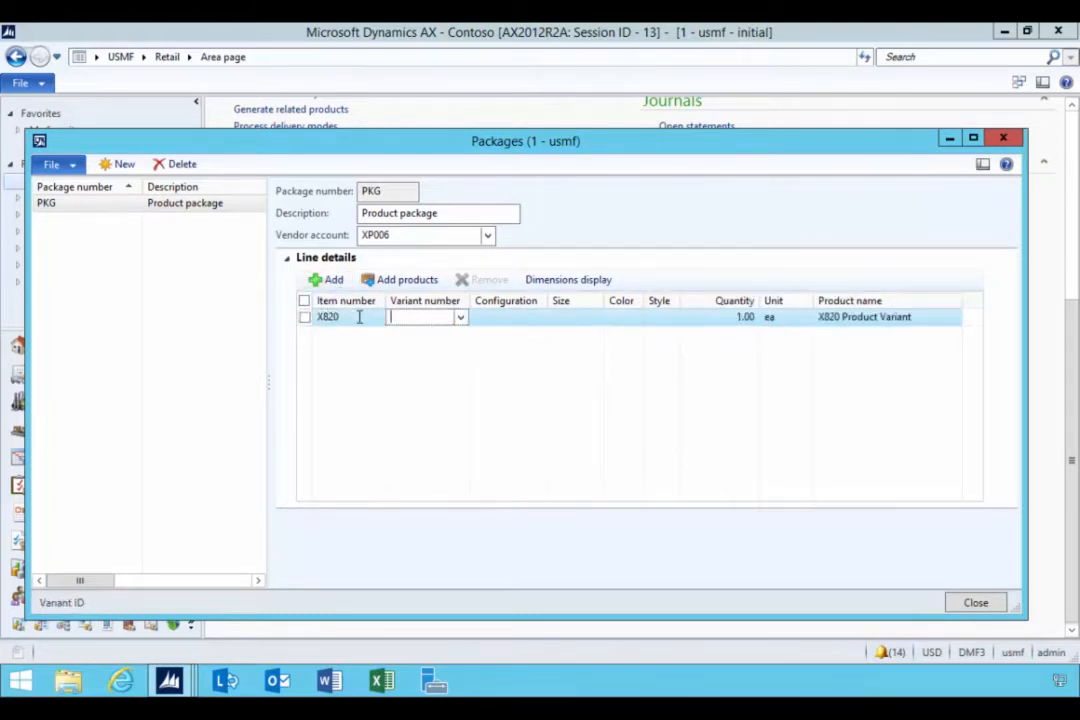
click(460, 317)
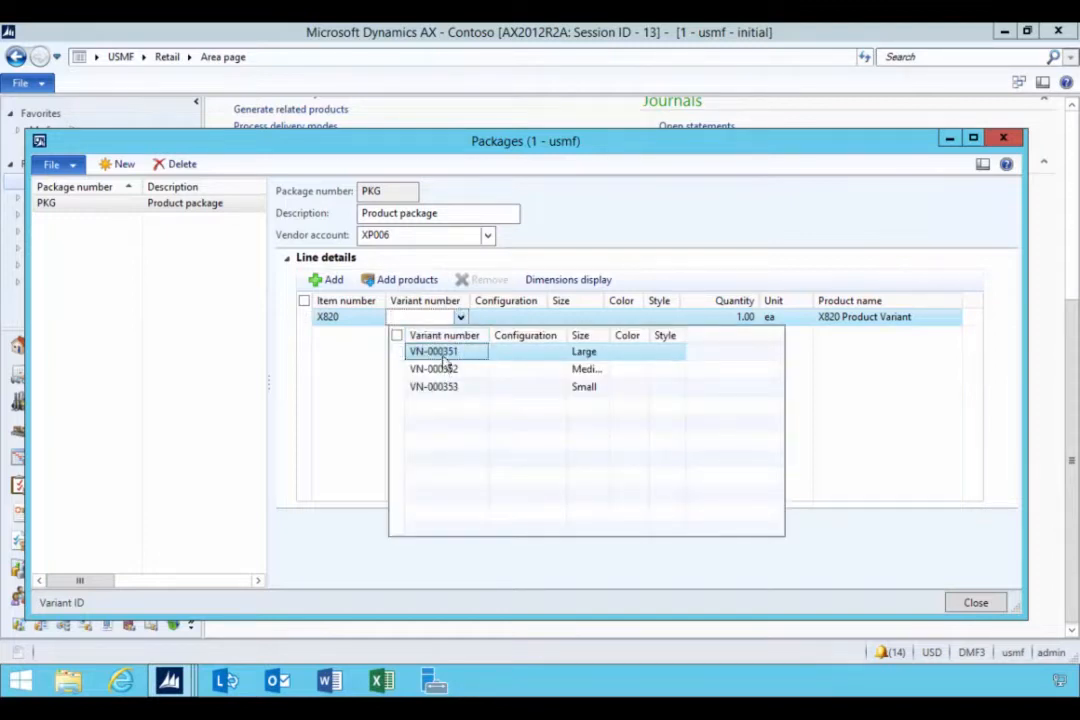
click(443, 354)
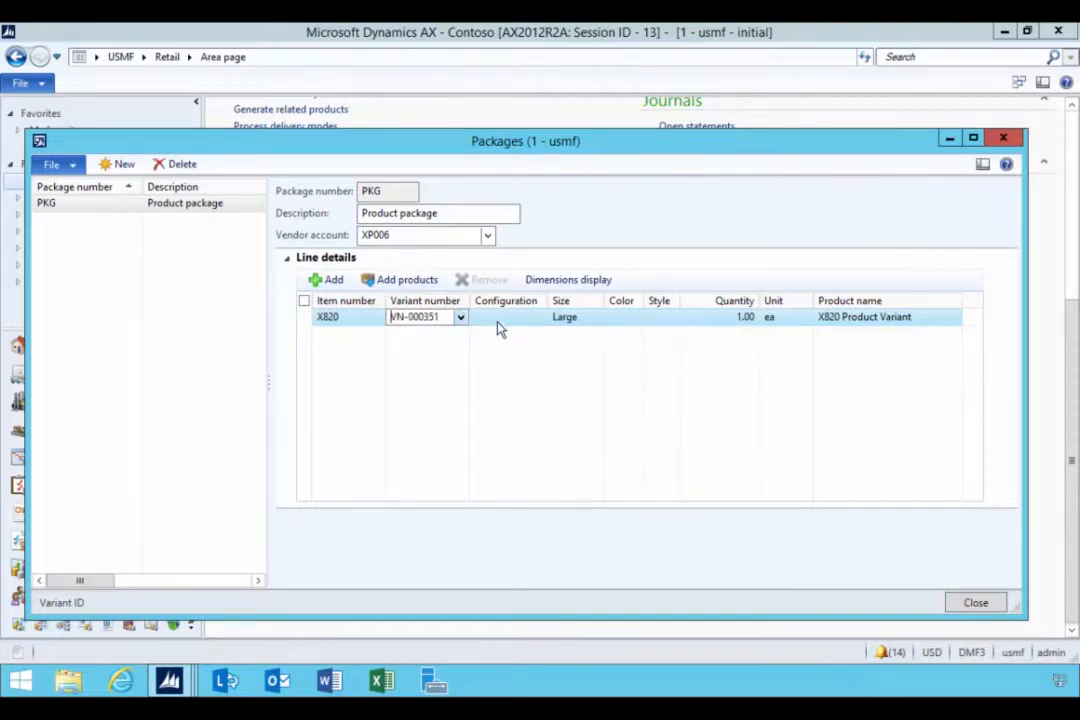
Add a second package line for item X820 with the Medium variant VN-000352.
click(356, 317)
key(ctrl+n)
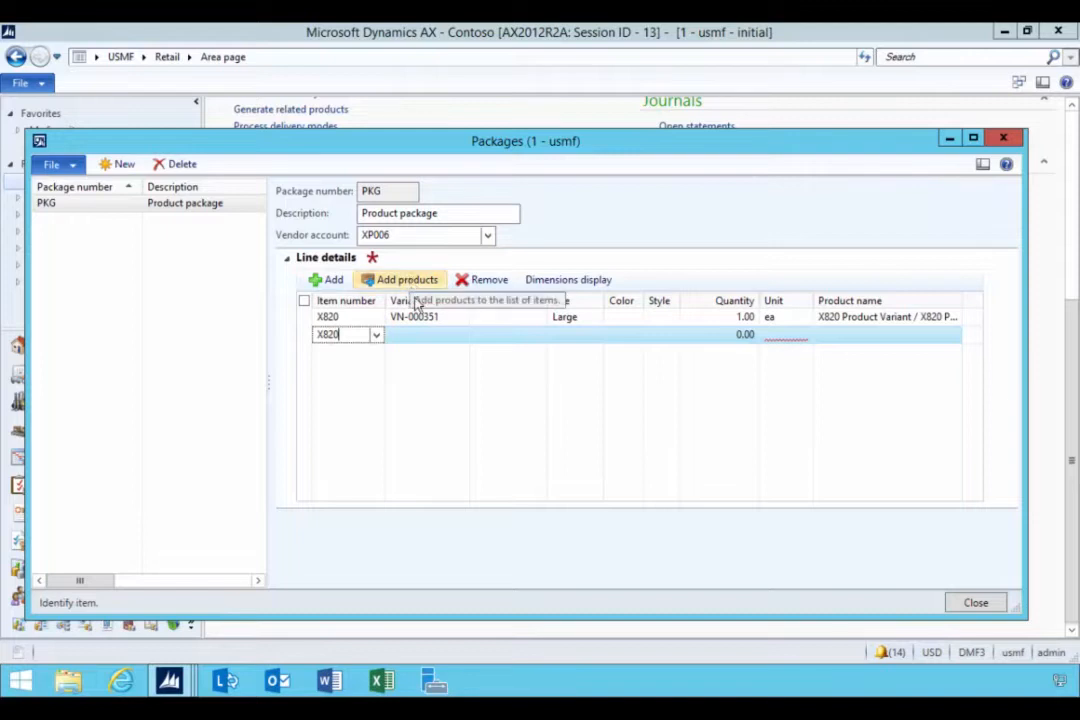
click(430, 334)
click(460, 335)
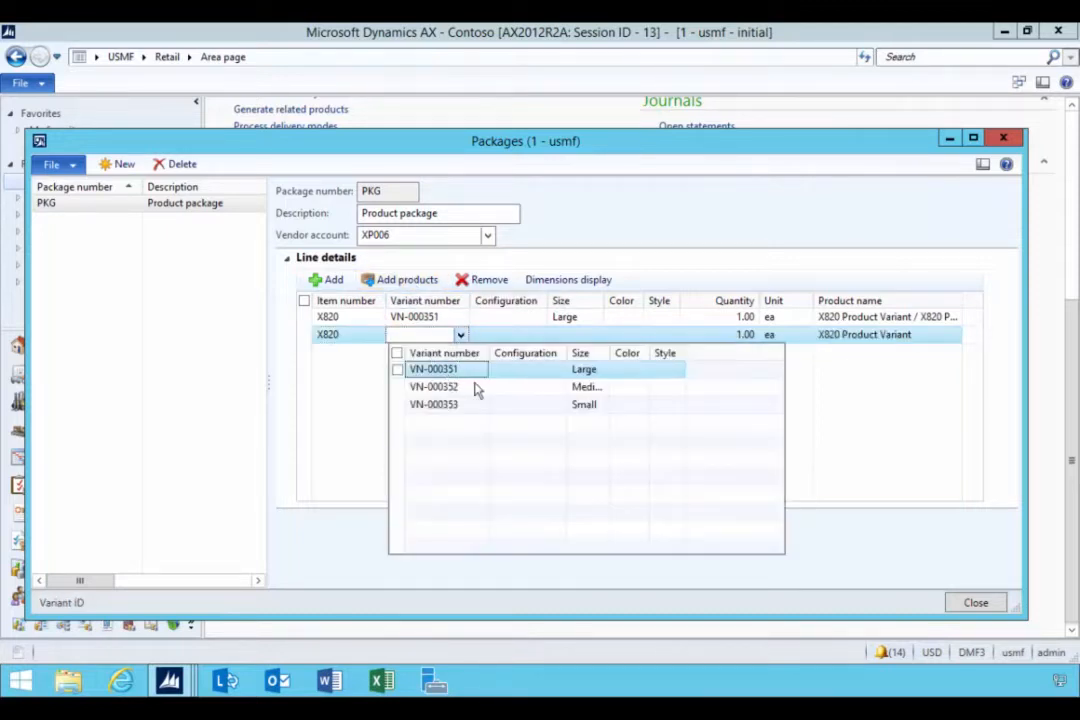
click(460, 388)
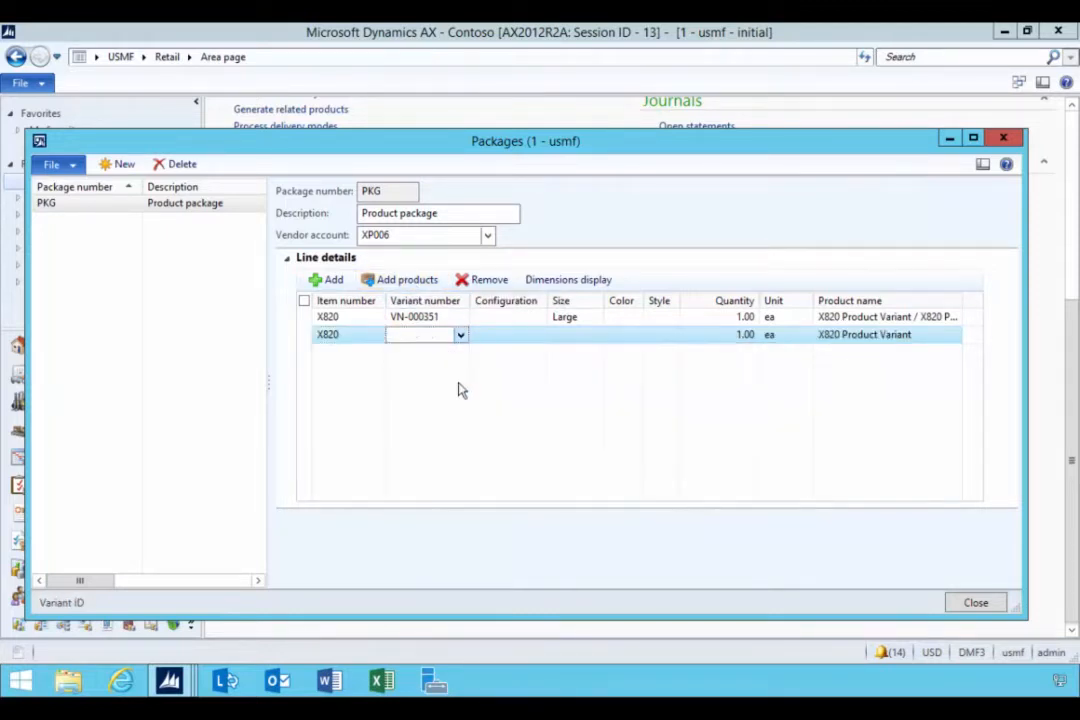
Add a third package line for item X820 with the Small variant VN-000353.
click(354, 335)
key(ctrl+n)
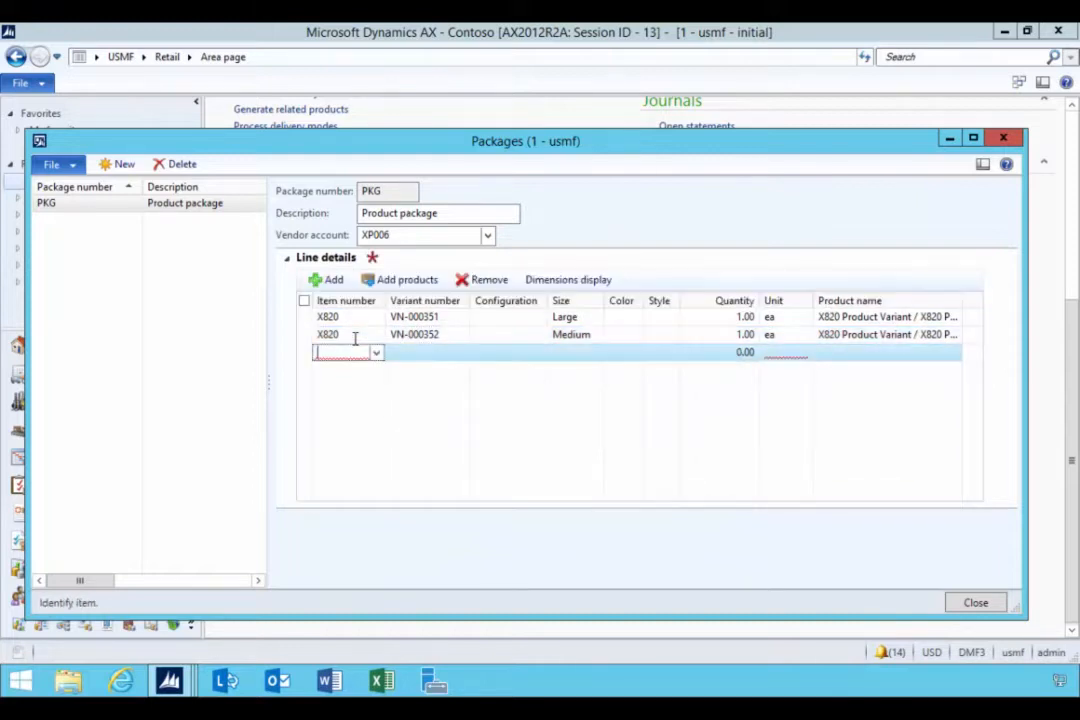
text(X820)
key(Tab)
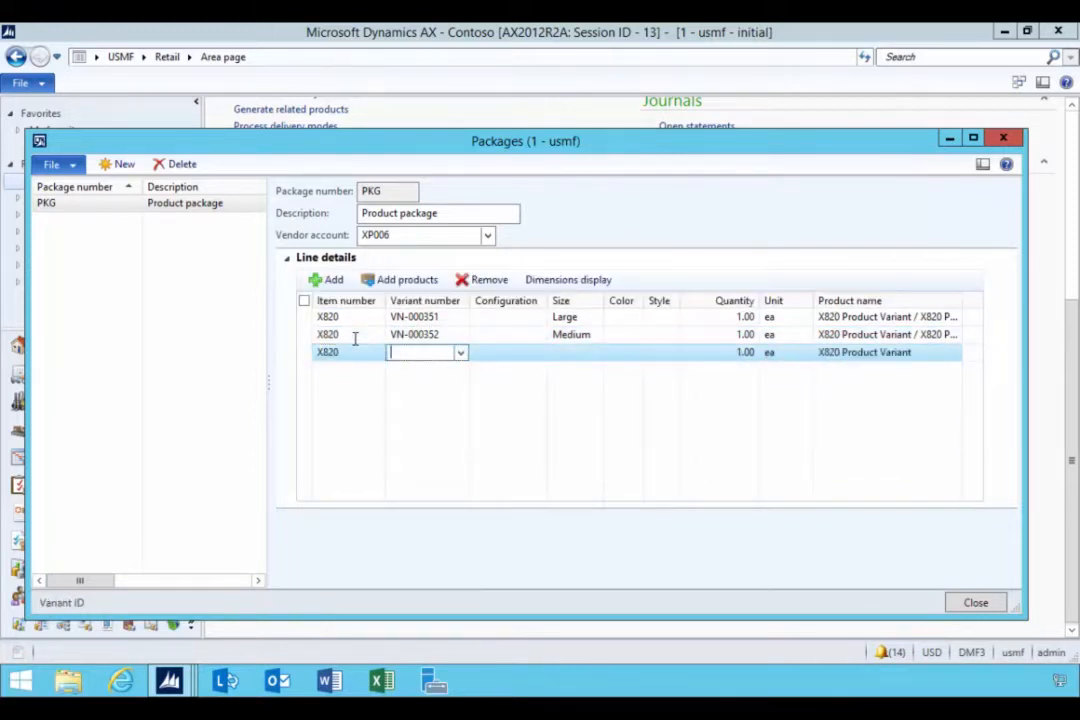
click(460, 352)
click(440, 424)
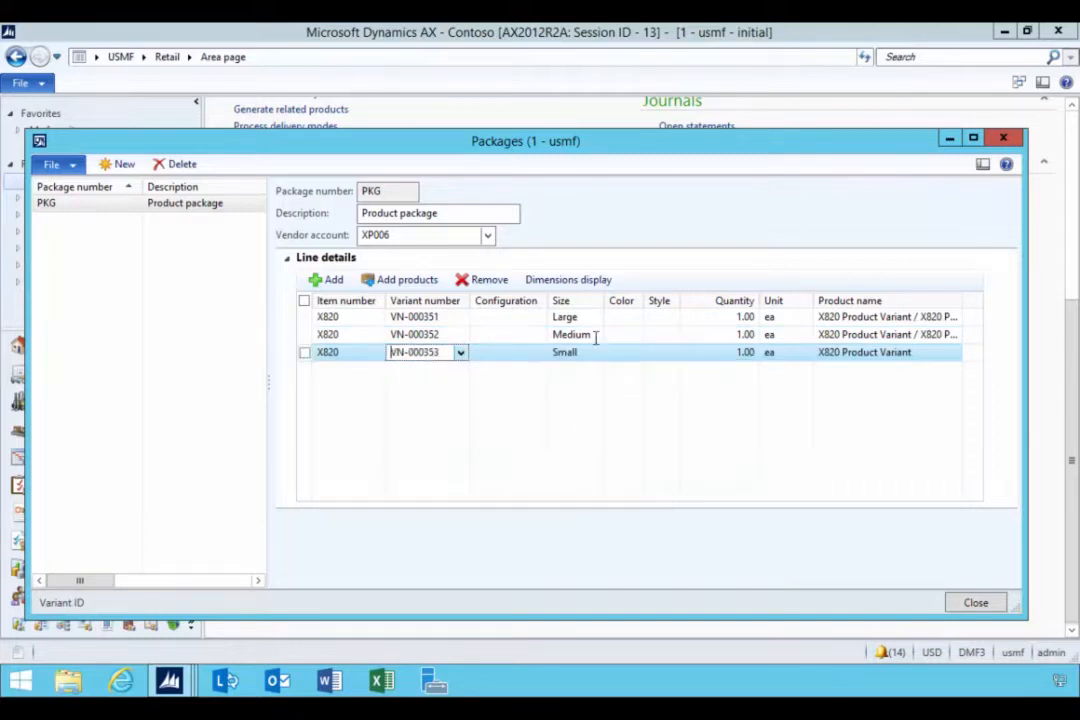
Set the package line quantities to 10 for Large, 8 for Medium and 5 for Small, and close the package form.
click(730, 317)
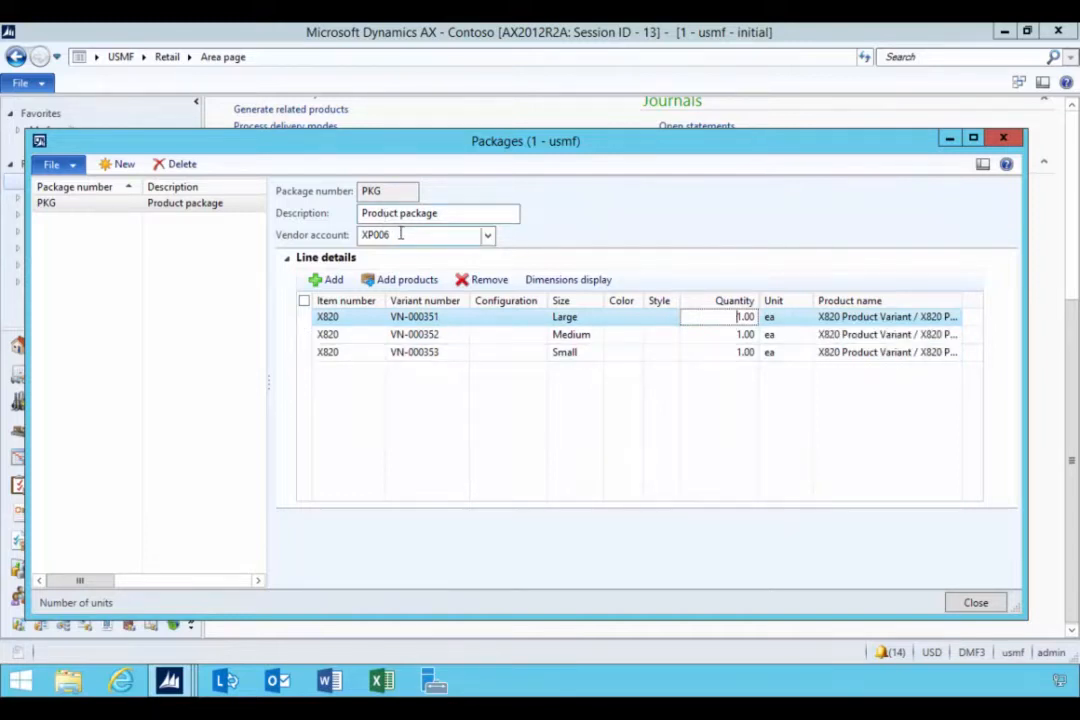
double_click(757, 315)
text(10)
key(Down)
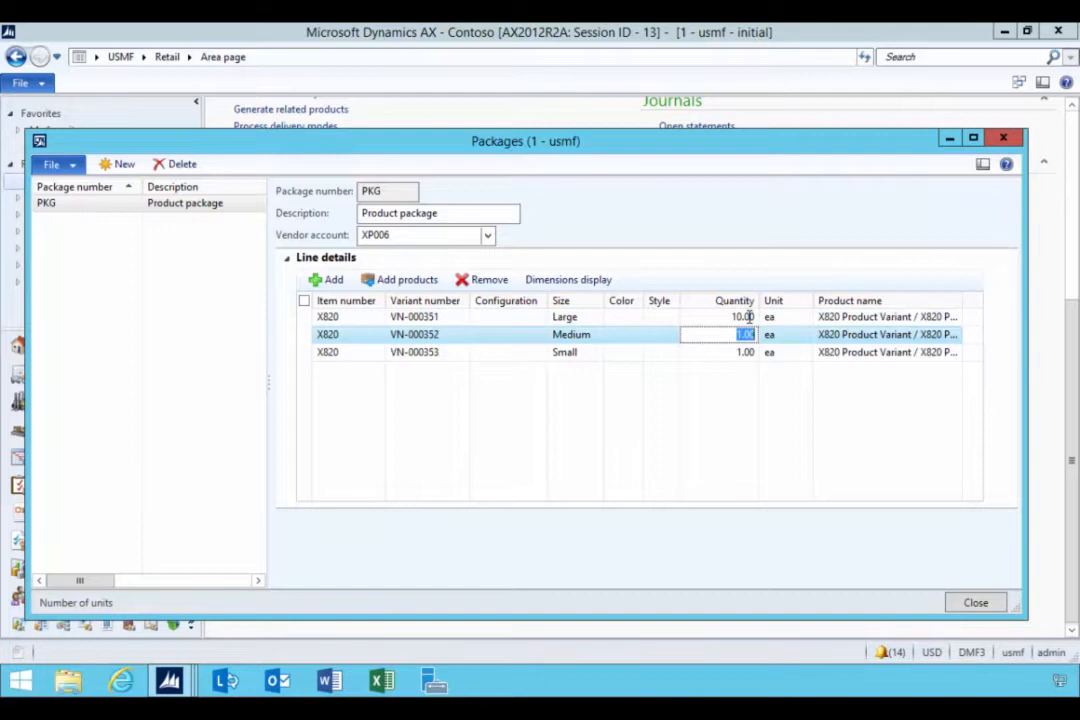
text(8)
key(Down)
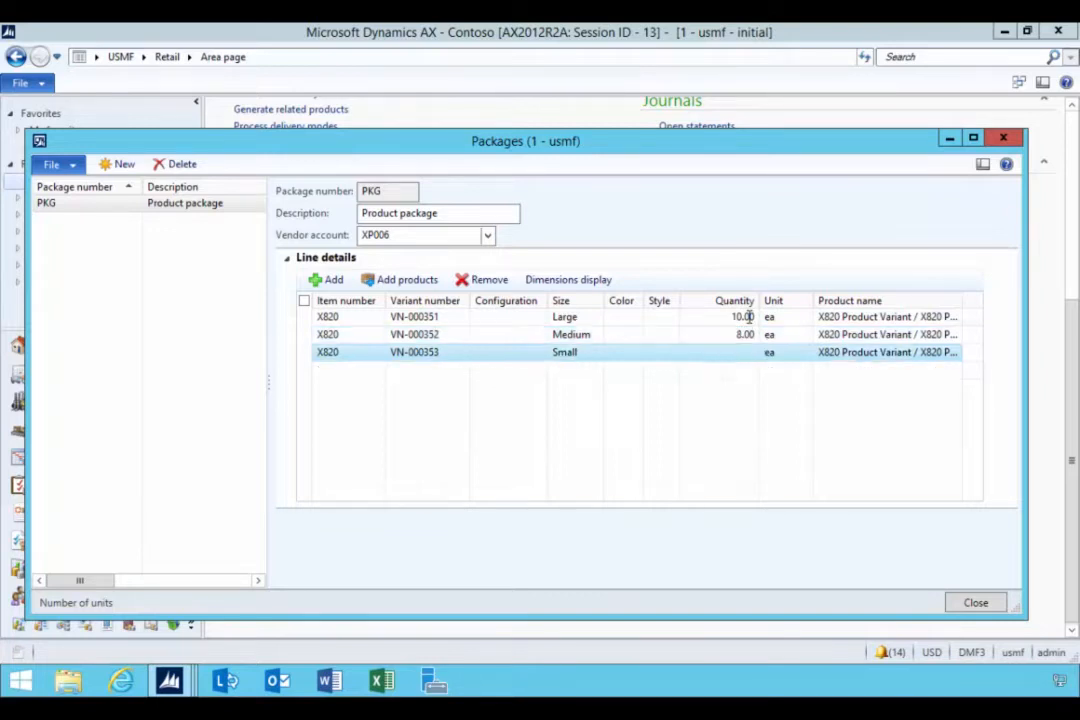
text(5)
key(Up)
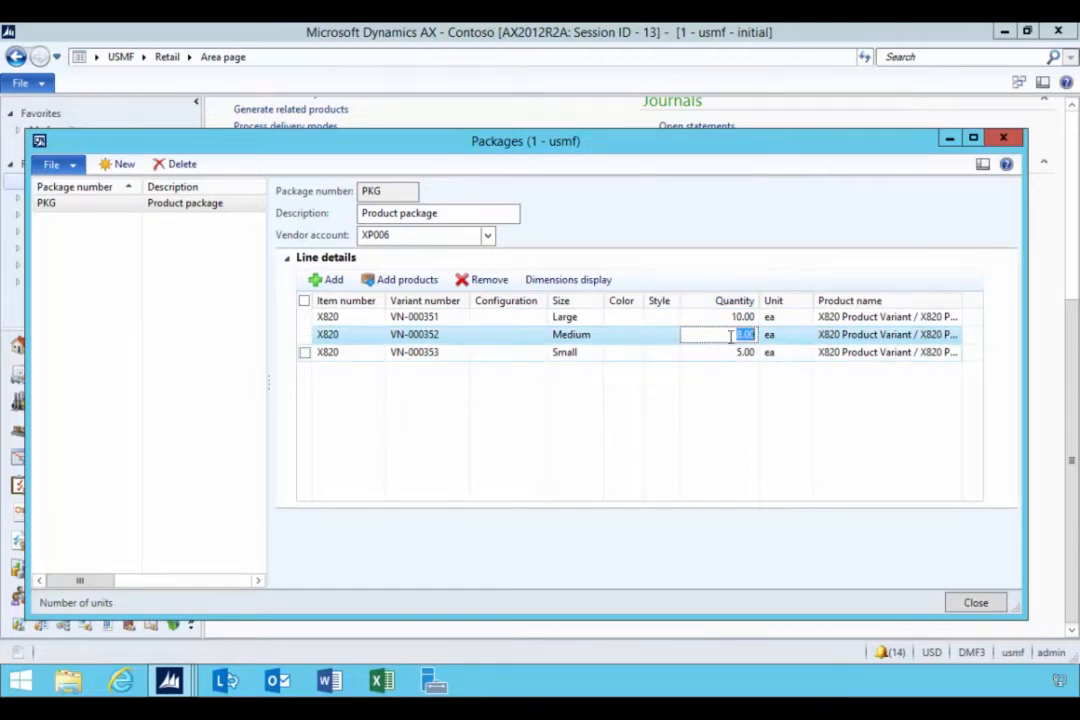
click(996, 138)
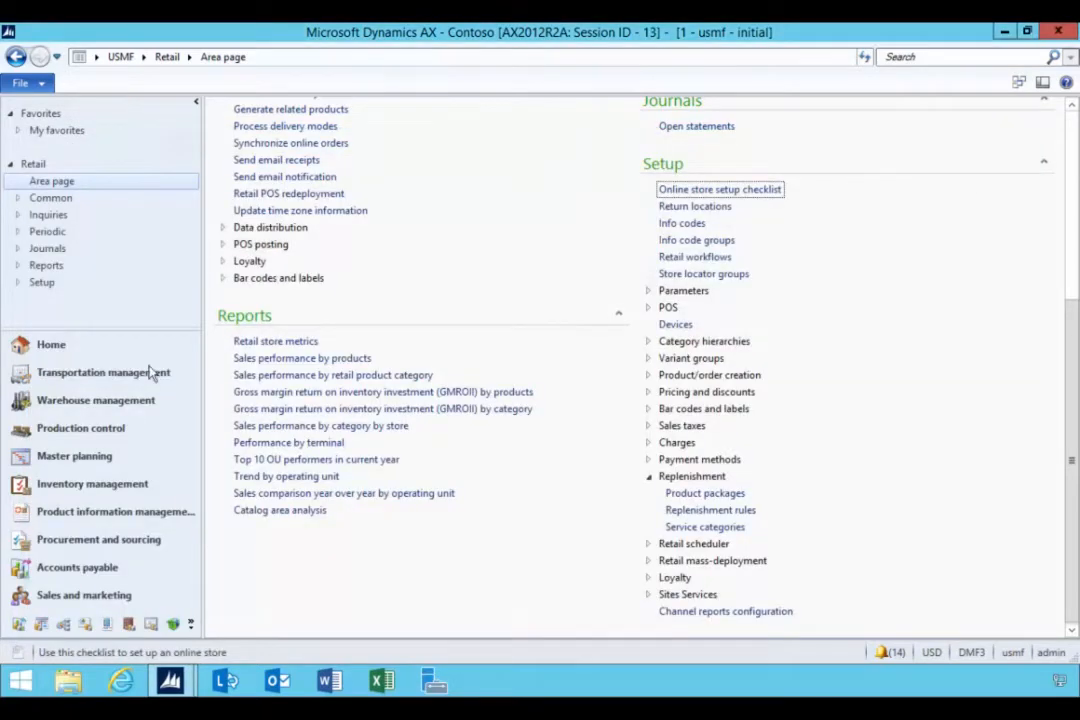
Start a new purchase order from the list of all purchase orders in Procurement and sourcing, for vendor Component Supply Company.
click(168, 539)
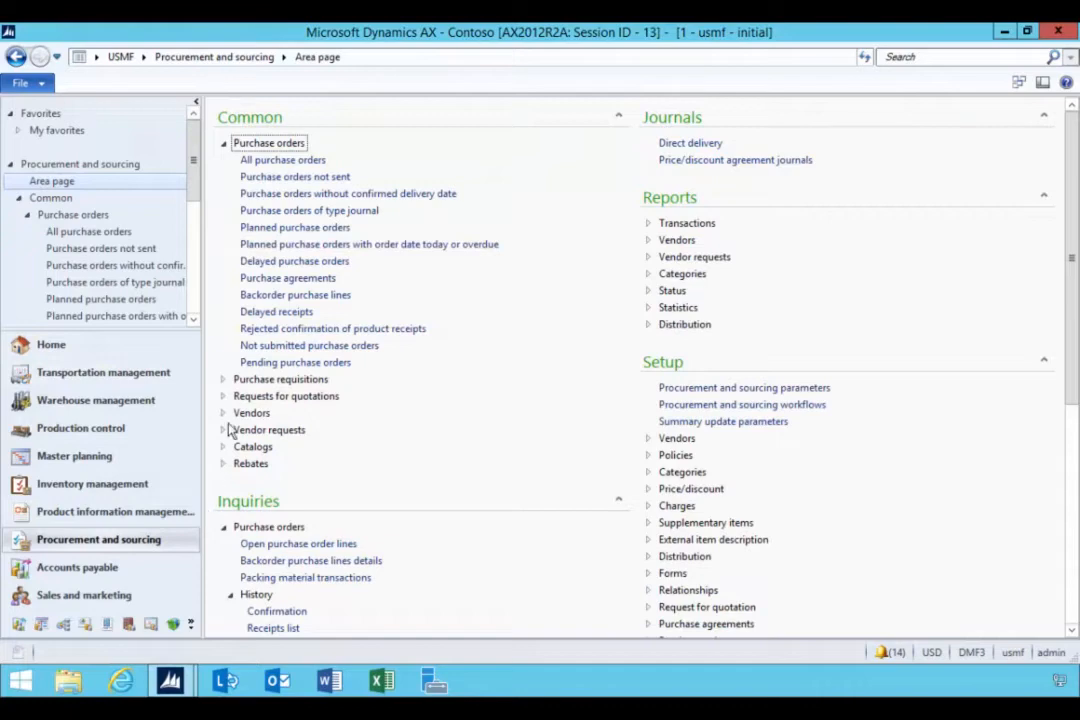
click(253, 162)
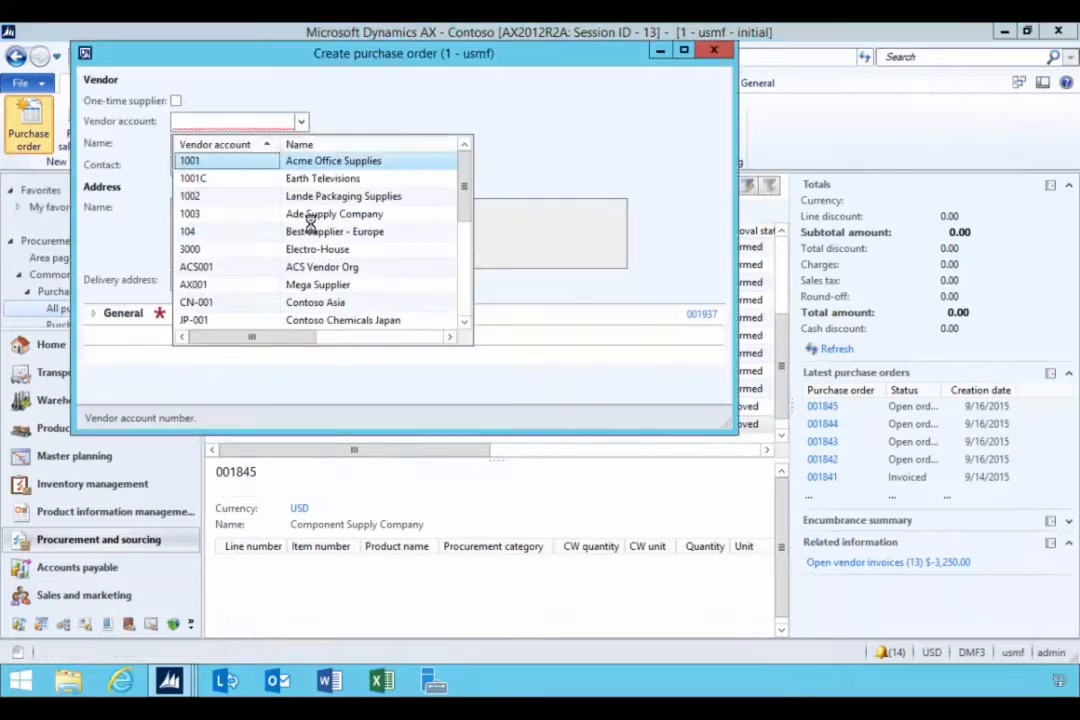
click(213, 123)
text(P)
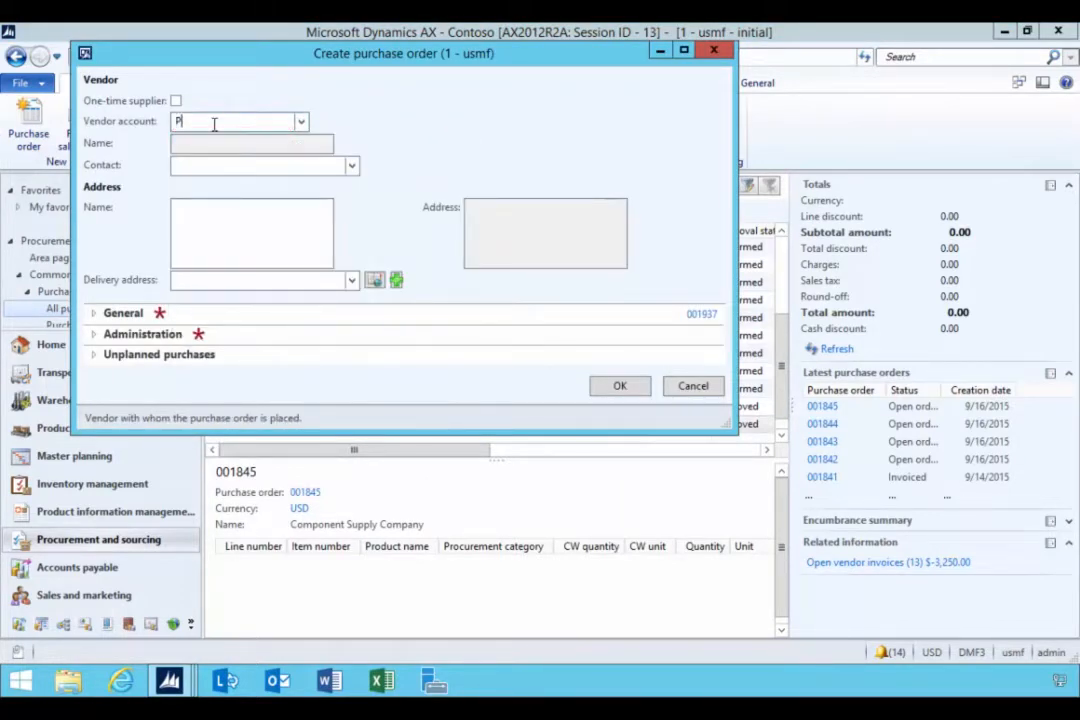
key(BackSpace)
text(XP006)
key(Tab)
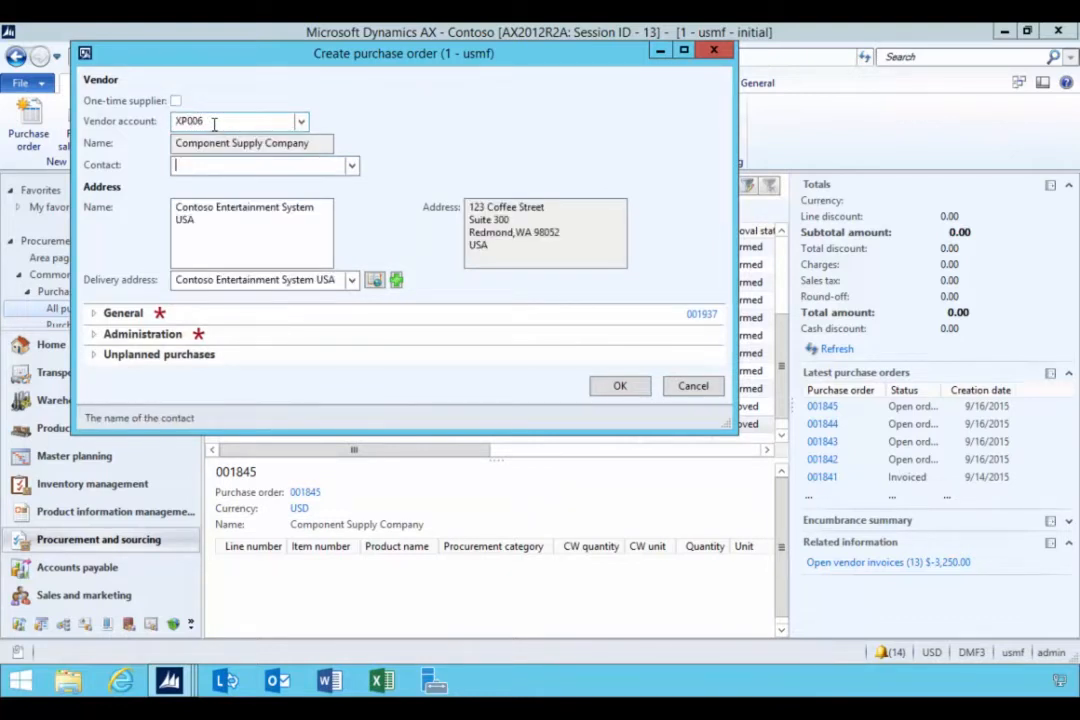
Set the order's site to X1 and warehouse to X1, and create the purchase order.
click(95, 313)
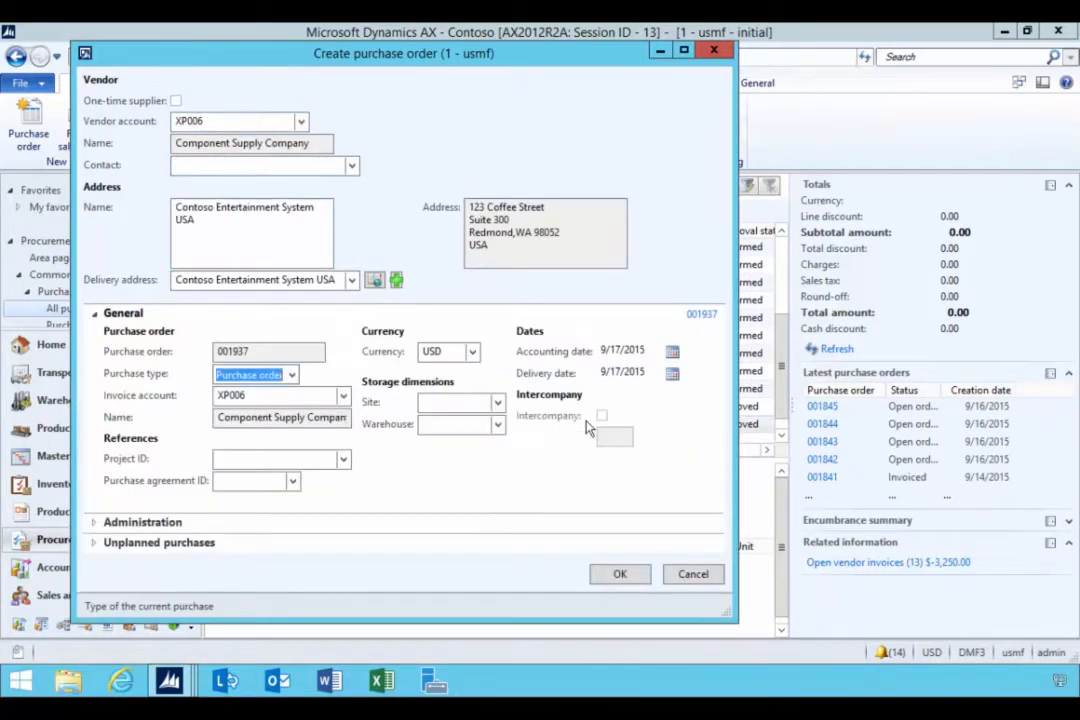
click(497, 404)
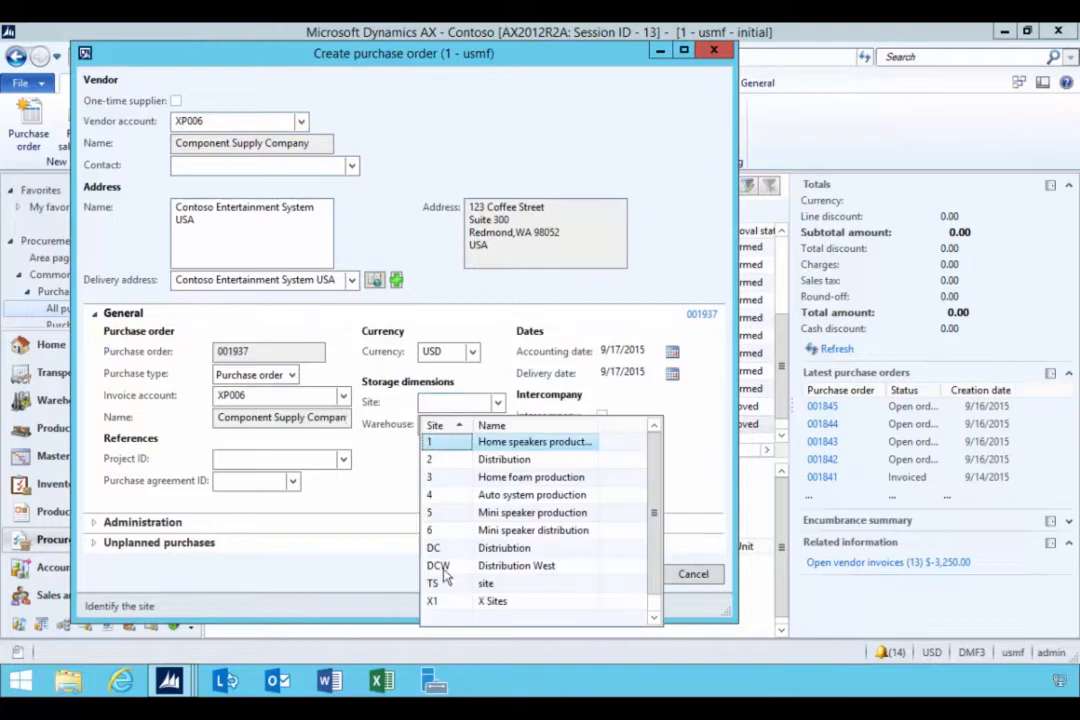
click(444, 600)
click(497, 424)
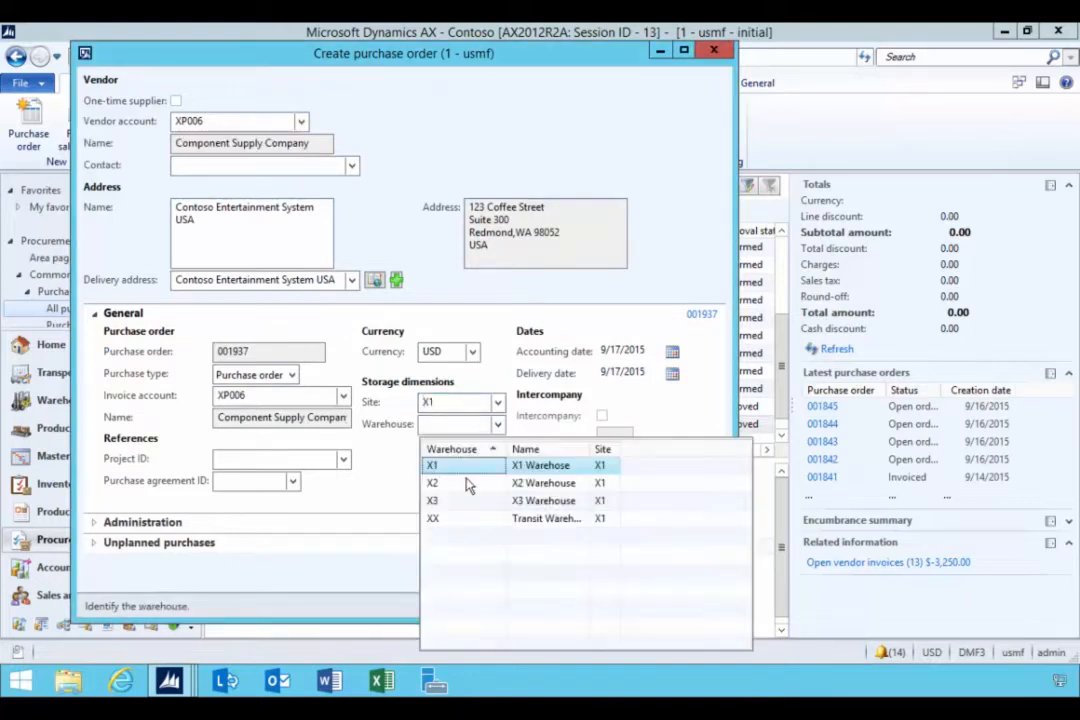
click(466, 467)
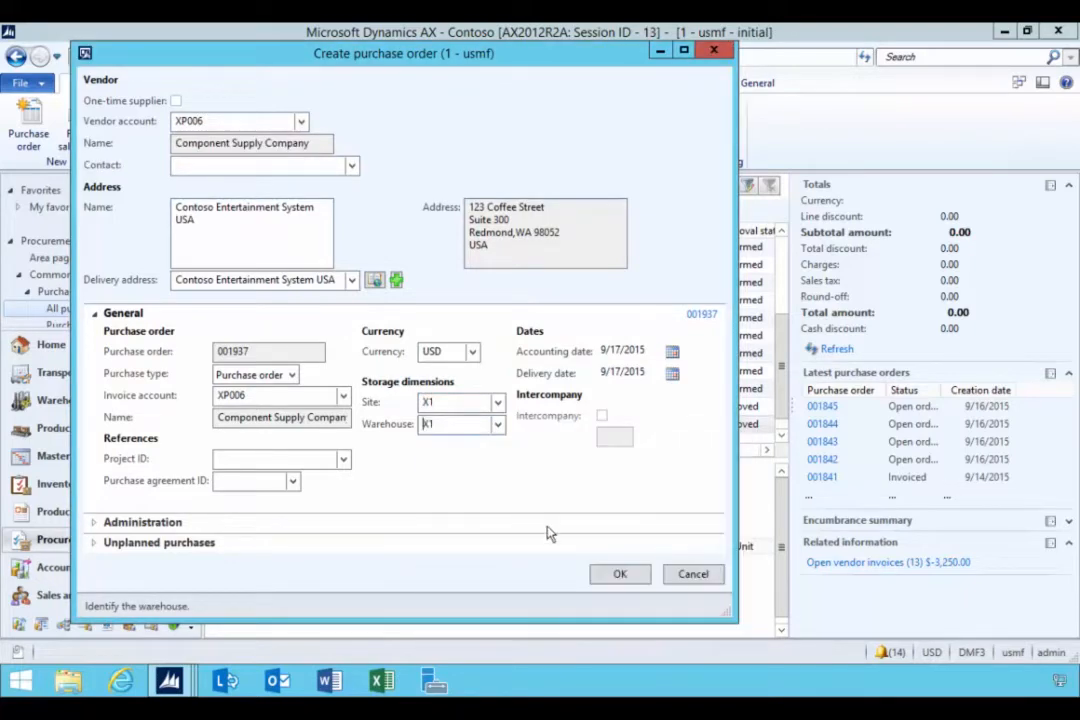
click(634, 580)
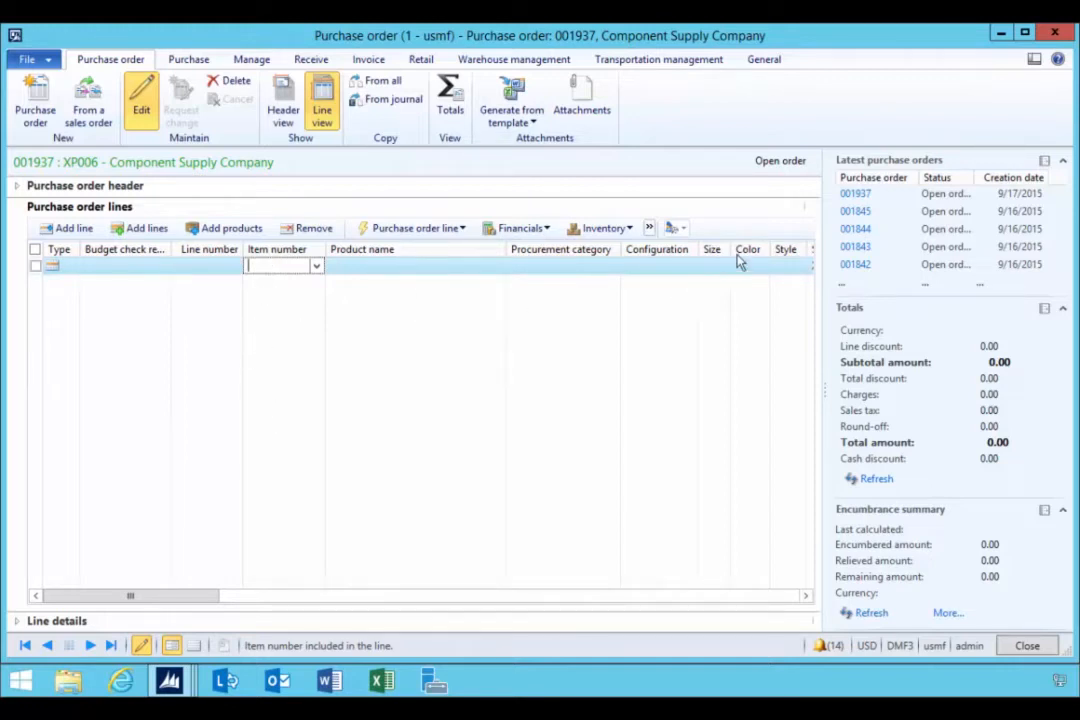
Create purchase order lines from the package PKG with a package quantity of 2.
click(462, 230)
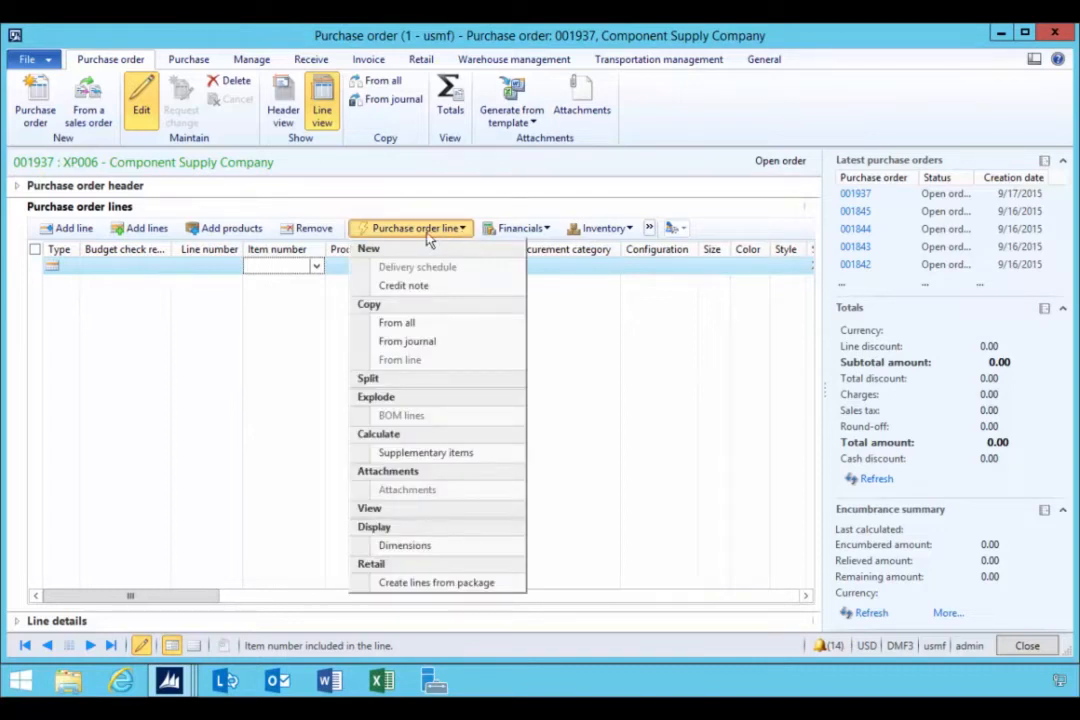
click(471, 589)
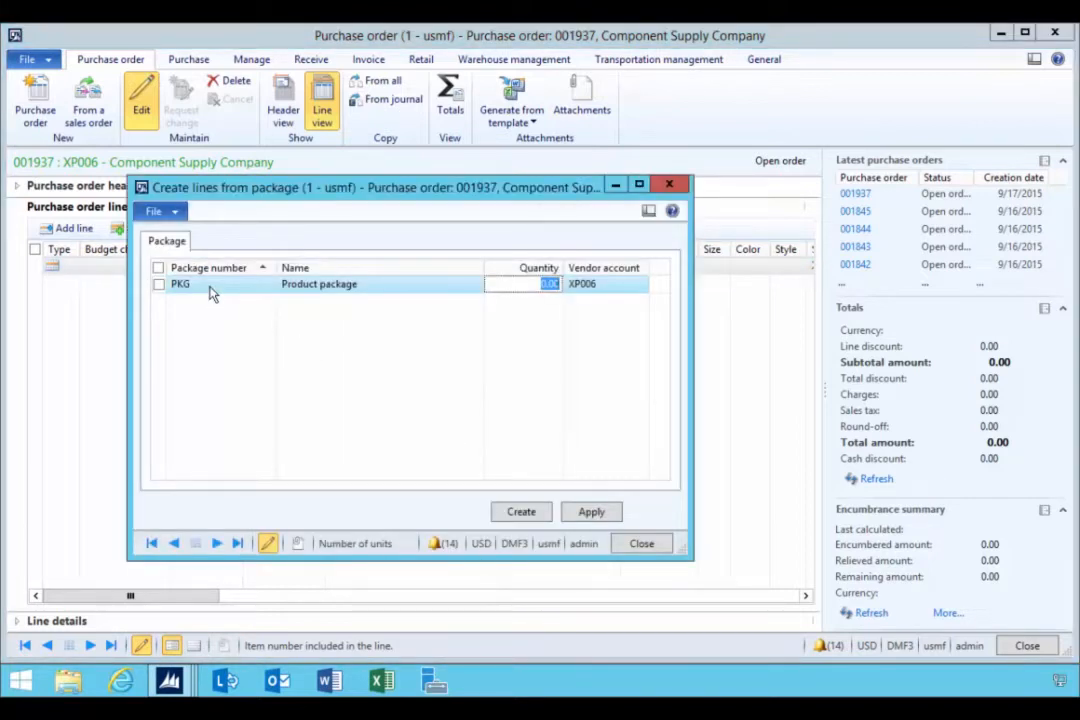
click(556, 286)
double_click(556, 286)
text(2)
key(Tab)
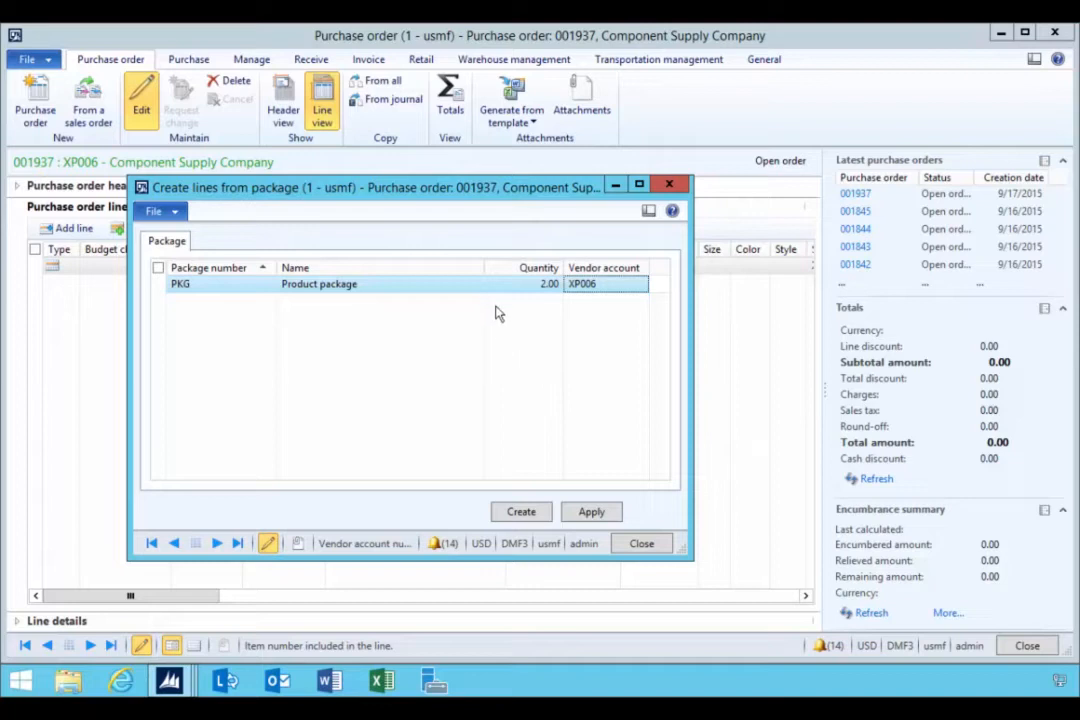
click(545, 513)
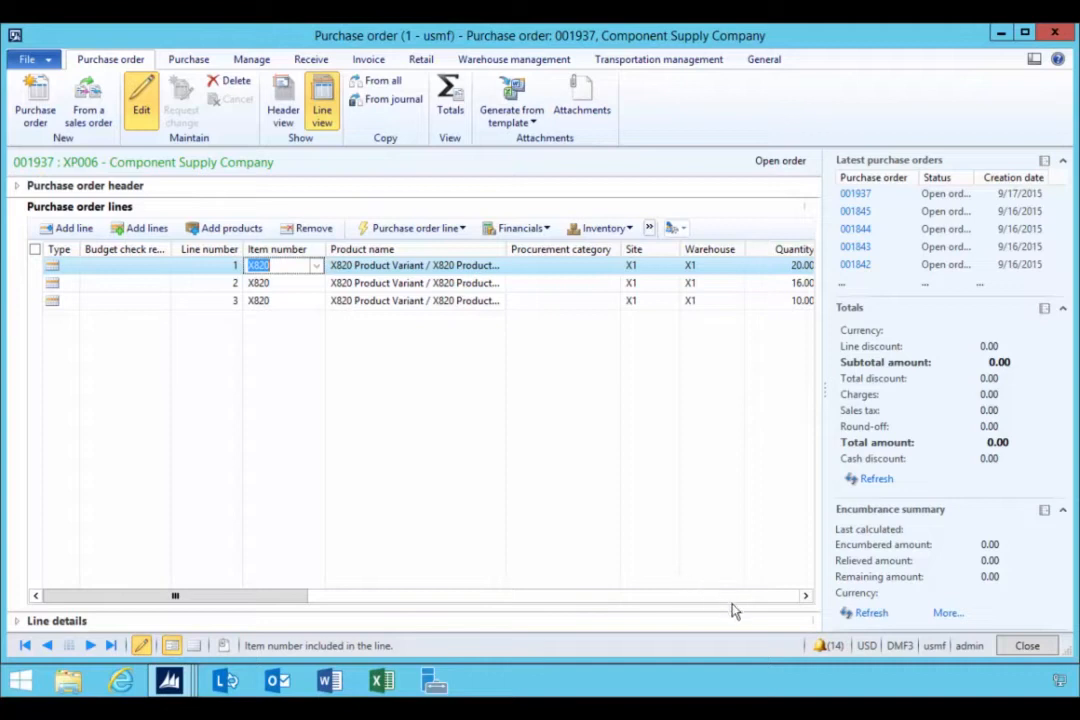
Review the quantities of the three X820 order lines and the product package details of the third line.
click(805, 596)
click(805, 596)
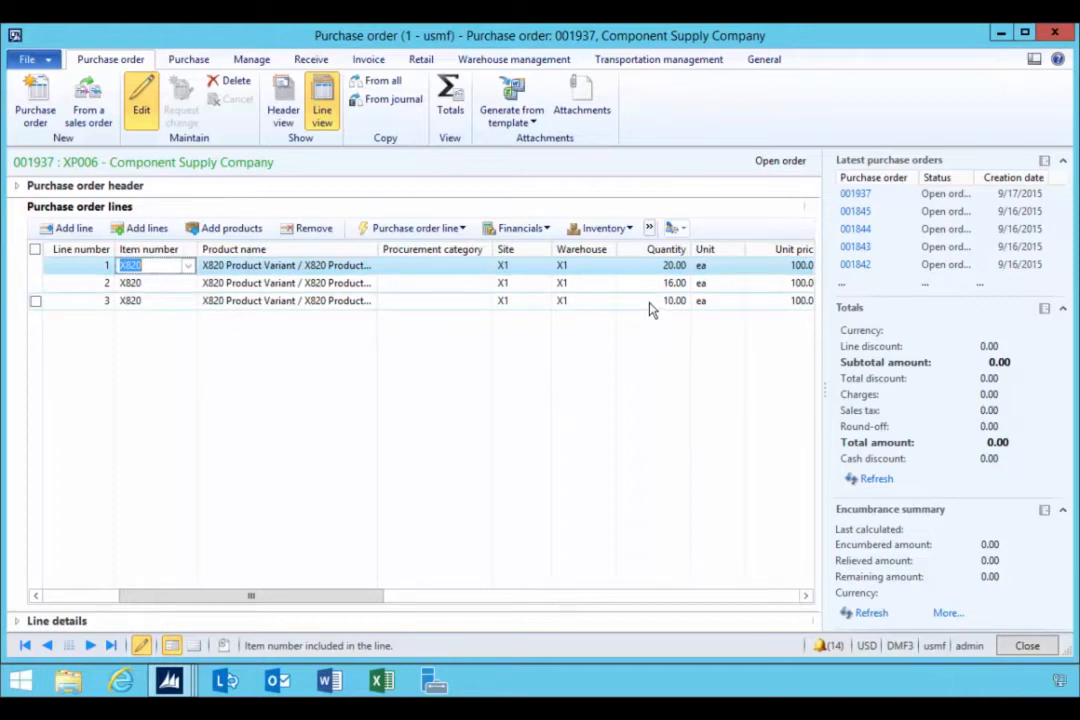
click(652, 272)
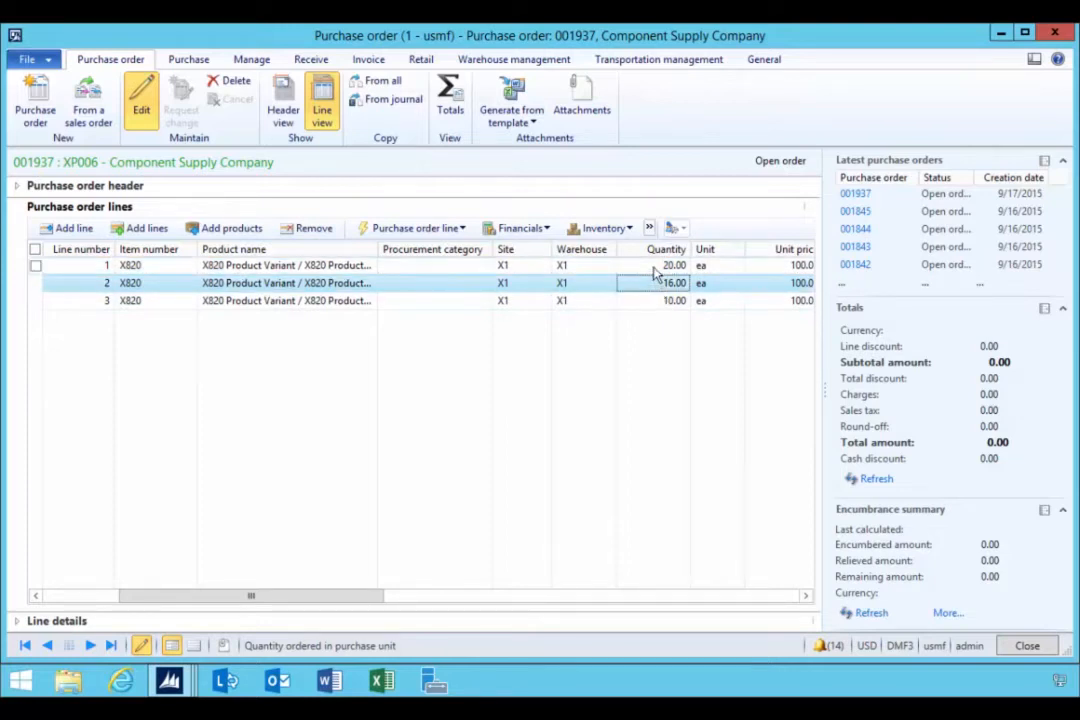
click(652, 302)
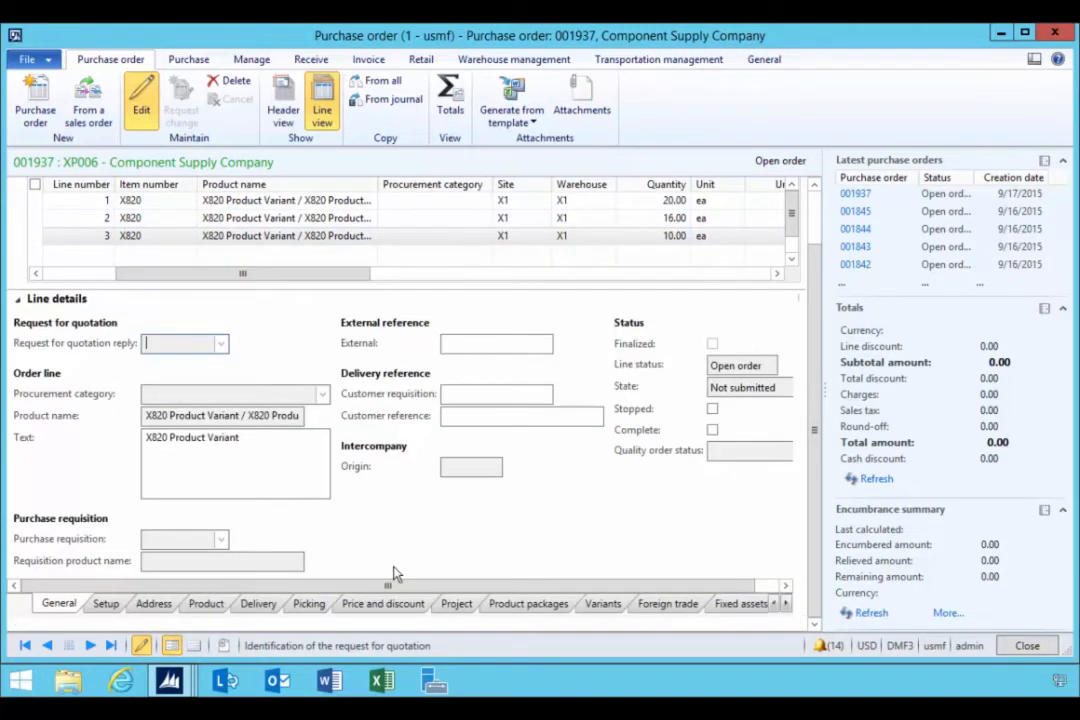
click(527, 603)
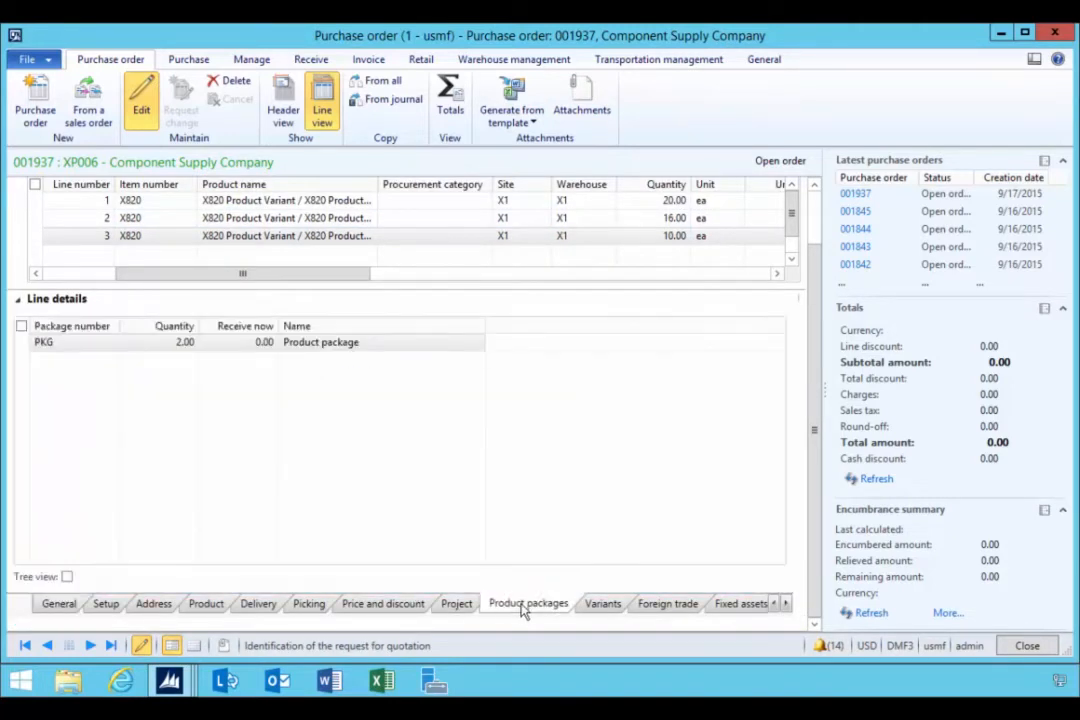
click(180, 345)
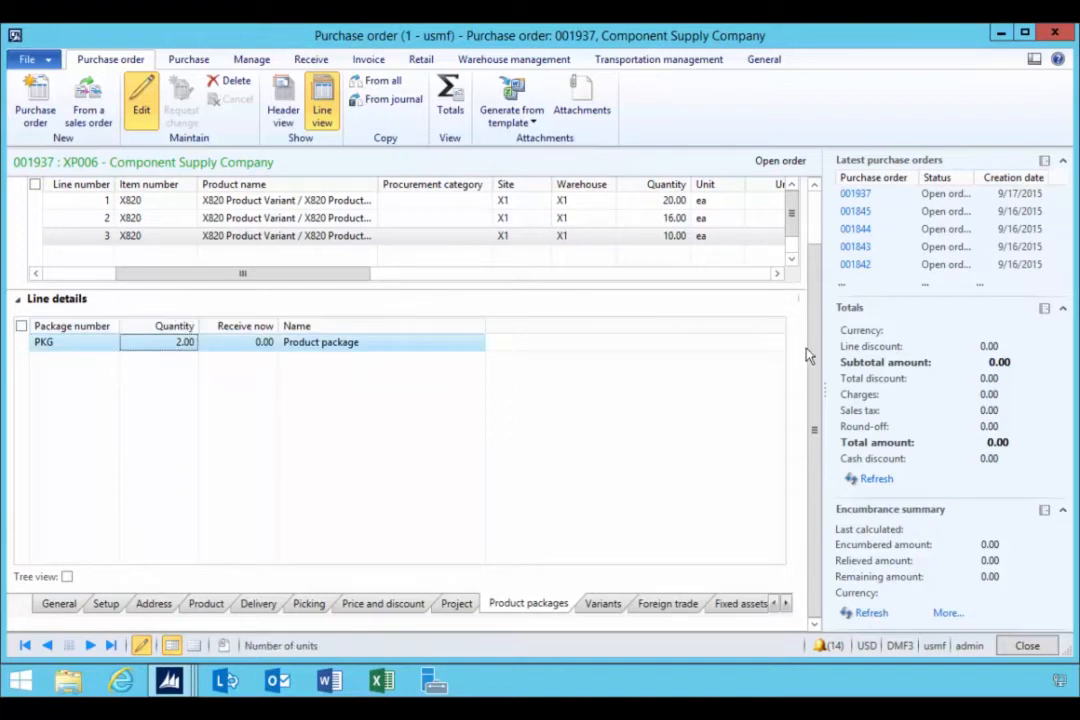
Try to remove the first X820 line from the purchase order, and read and close the resulting message.
drag(810, 355, 808, 280)
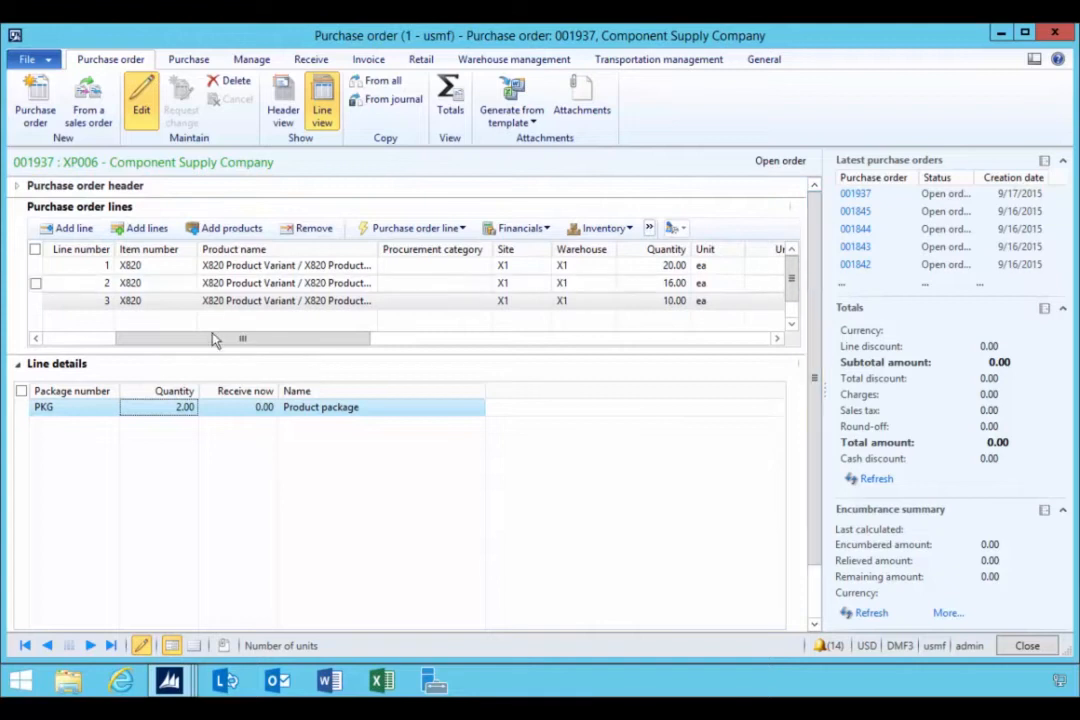
click(285, 265)
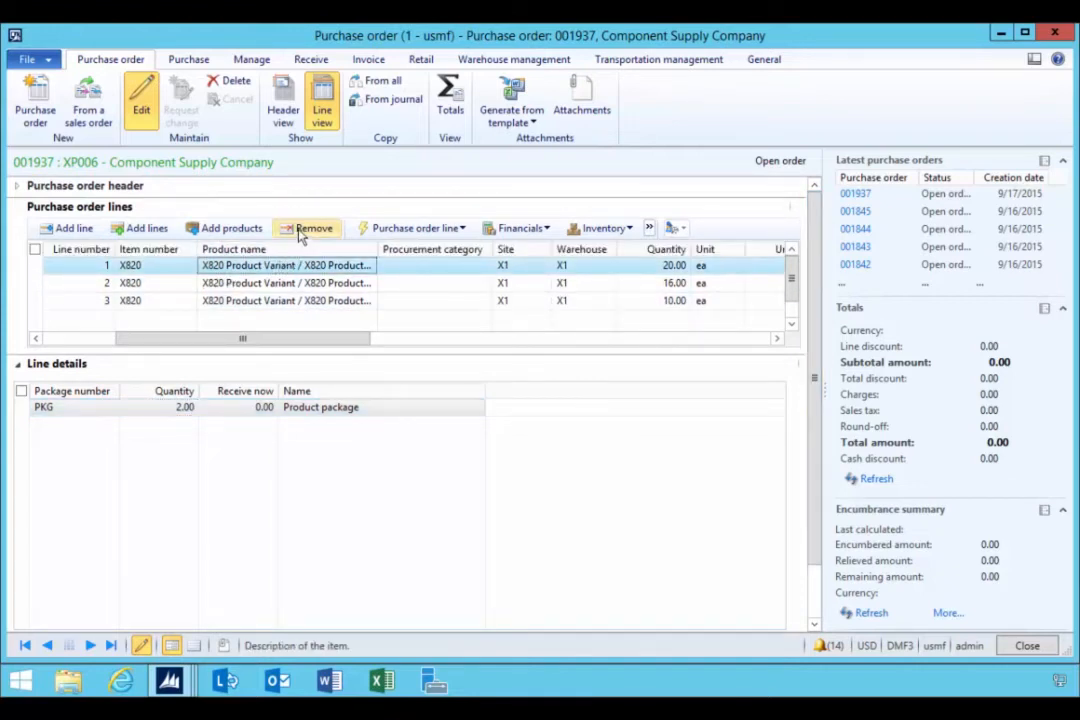
click(306, 229)
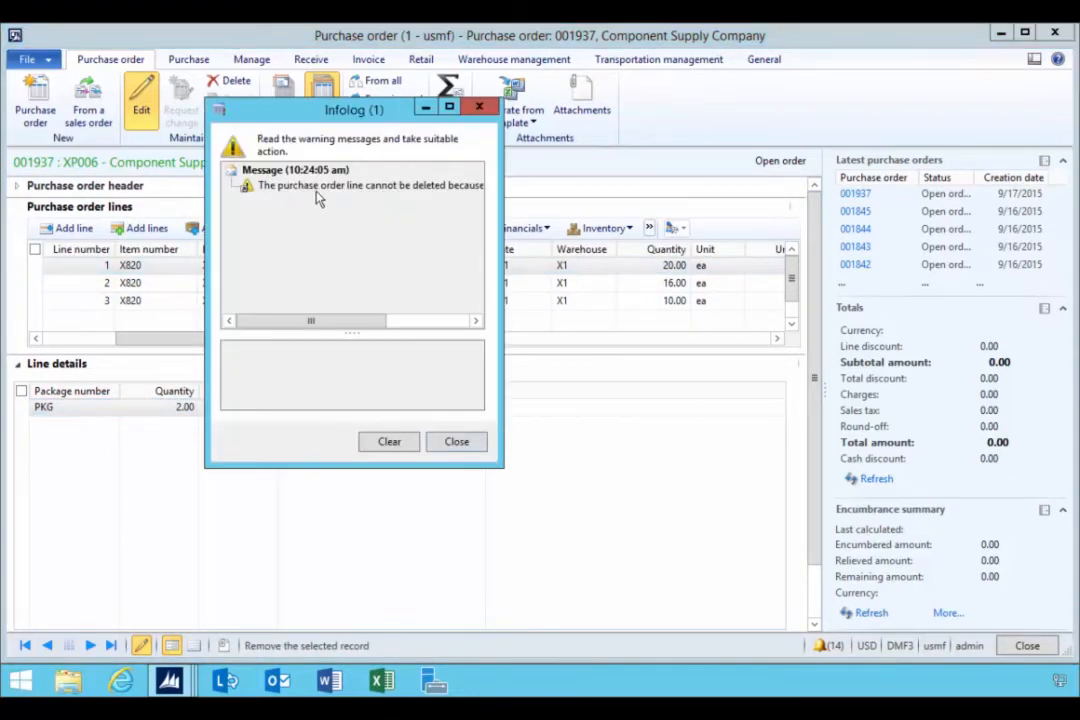
click(320, 187)
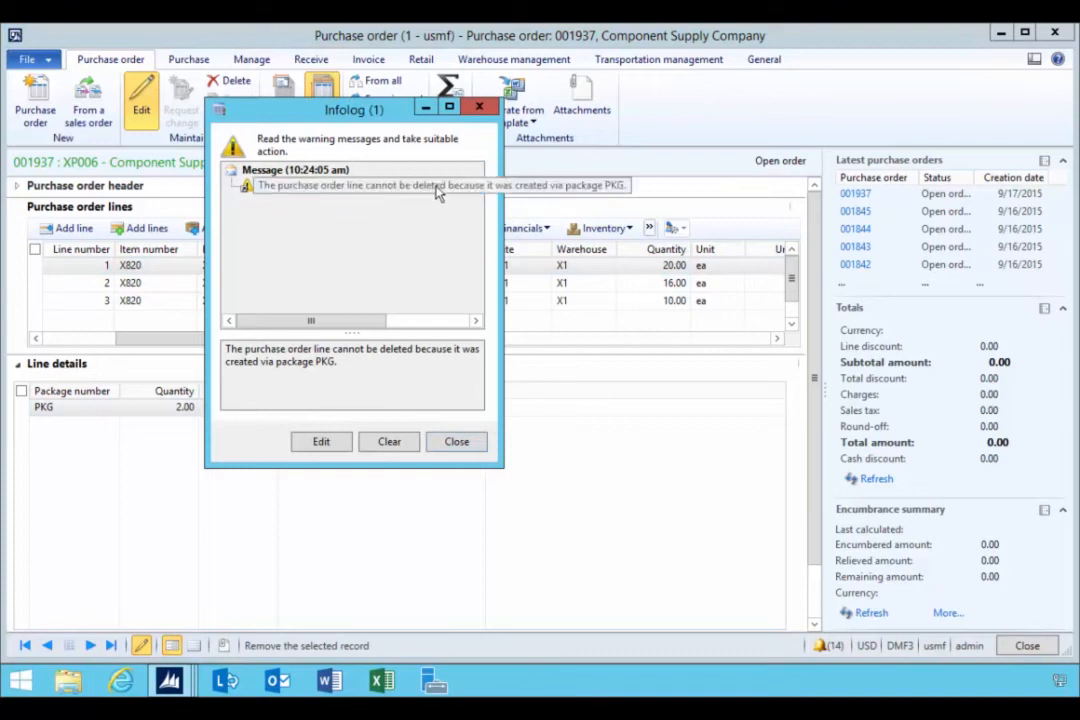
click(455, 441)
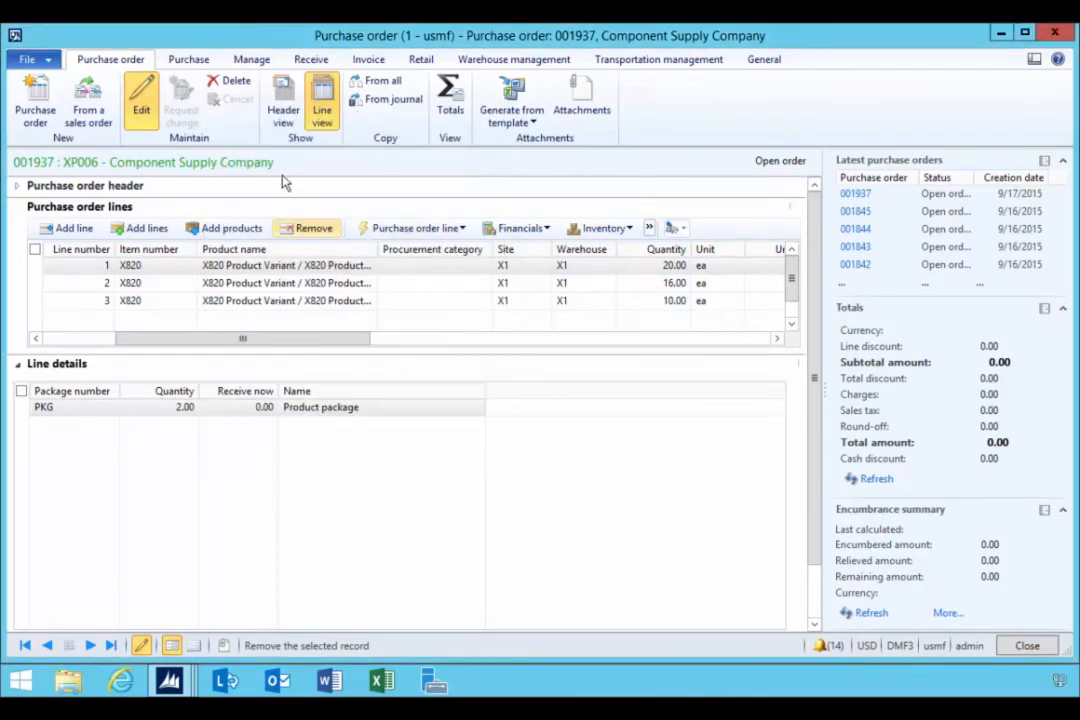
Delete the package PKG together with all its lines from the purchase order.
click(255, 287)
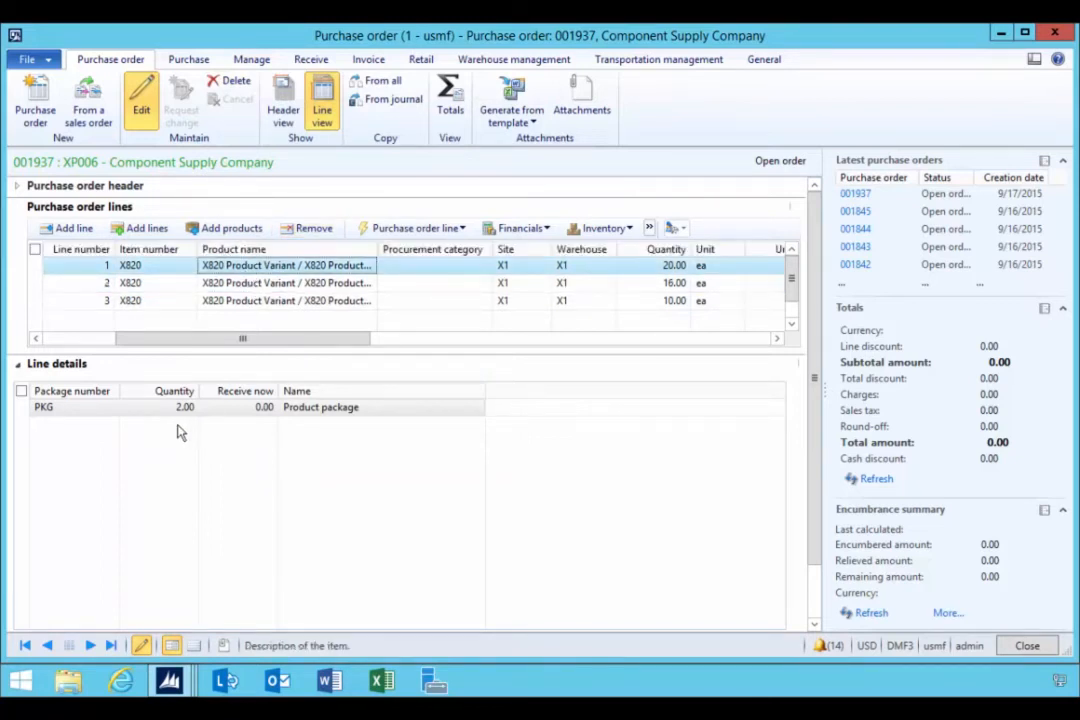
click(110, 413)
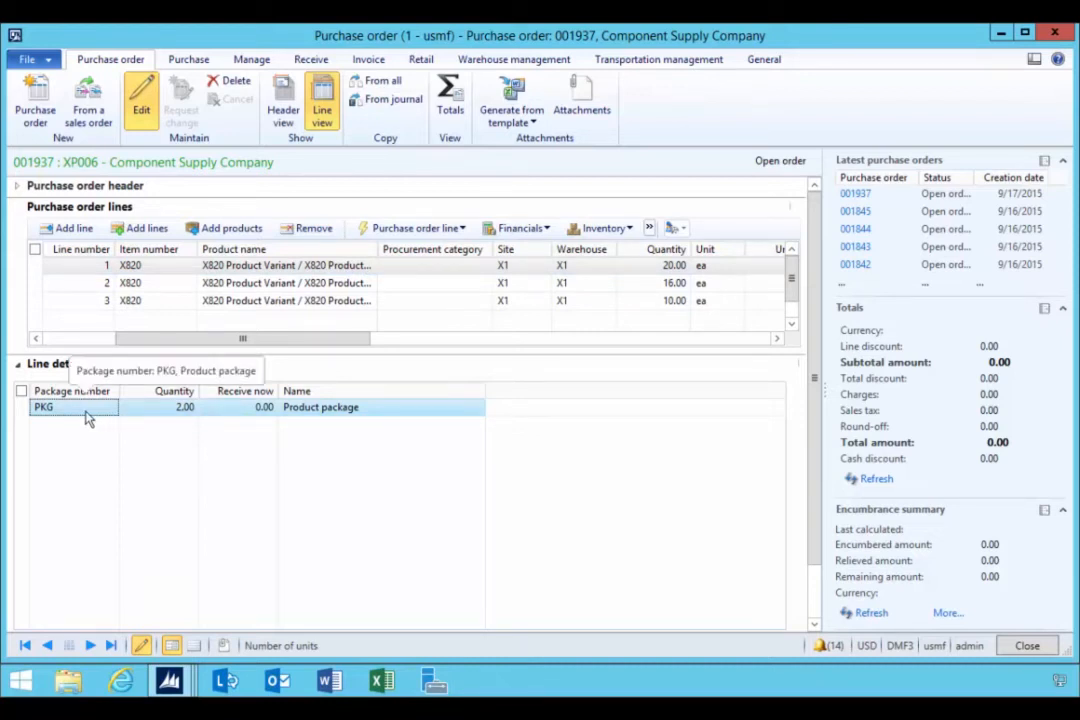
key(alt+F9)
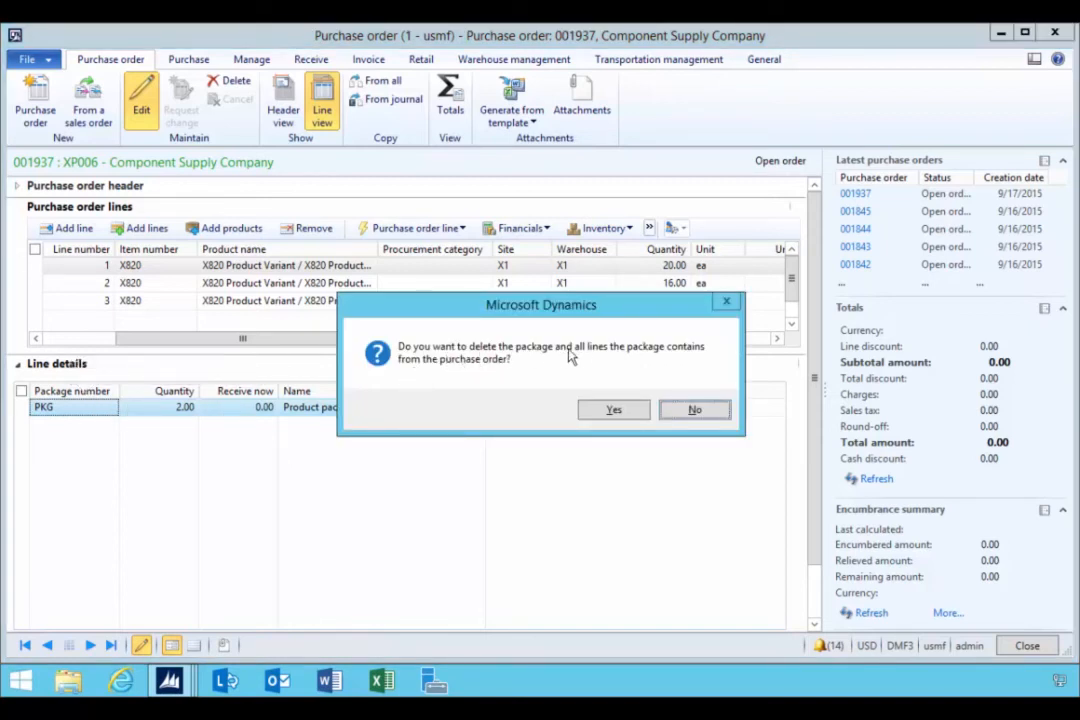
click(613, 409)
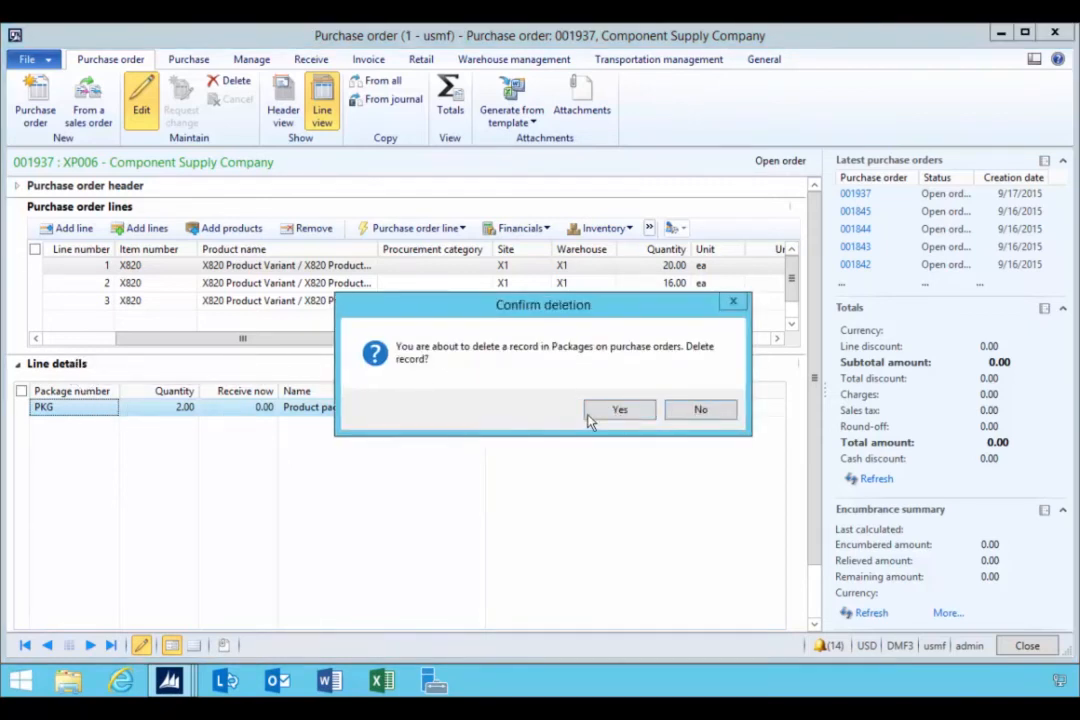
click(603, 410)
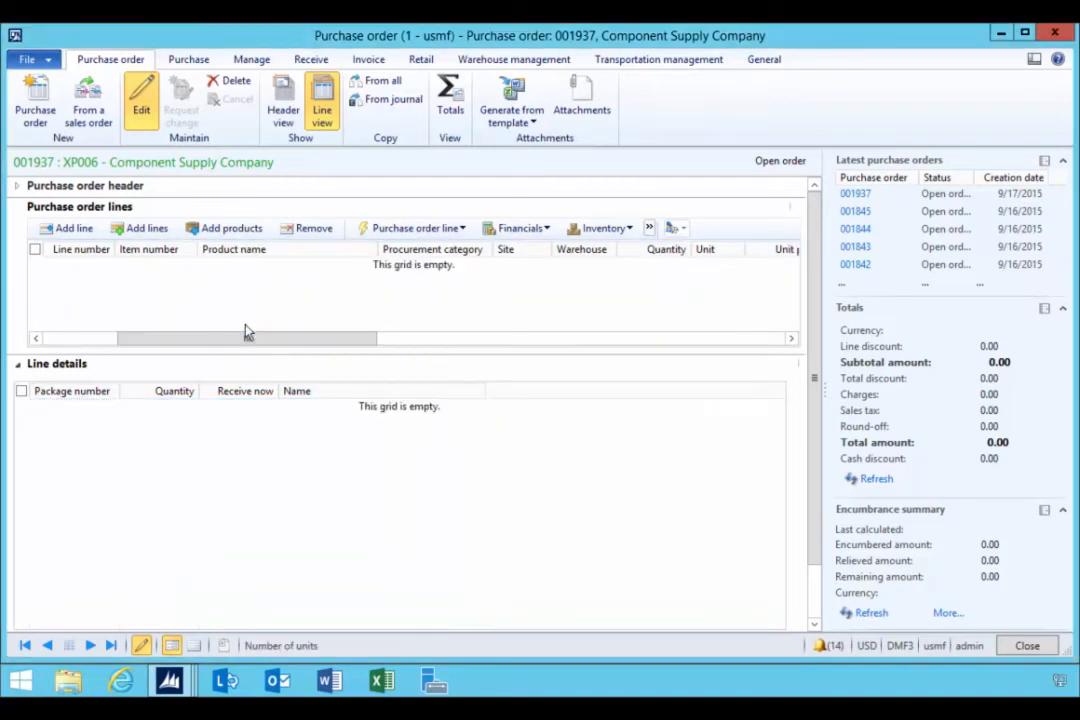
Generate the order lines again from the package PKG with quantity 2, and select the first line.
click(430, 230)
click(431, 582)
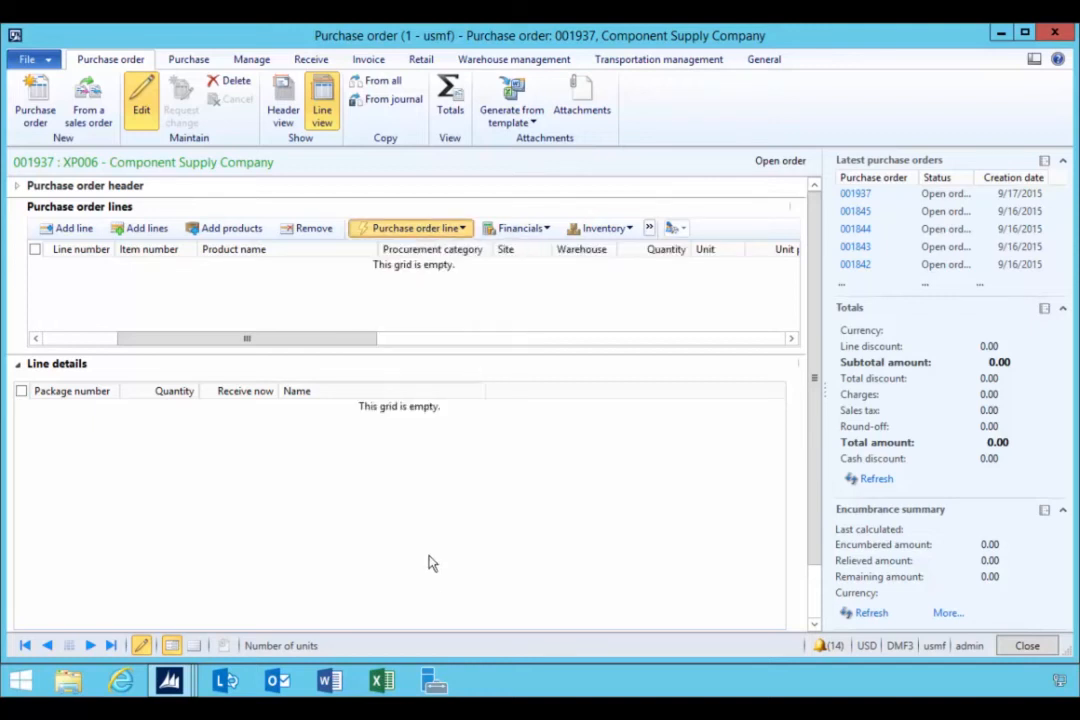
text(2)
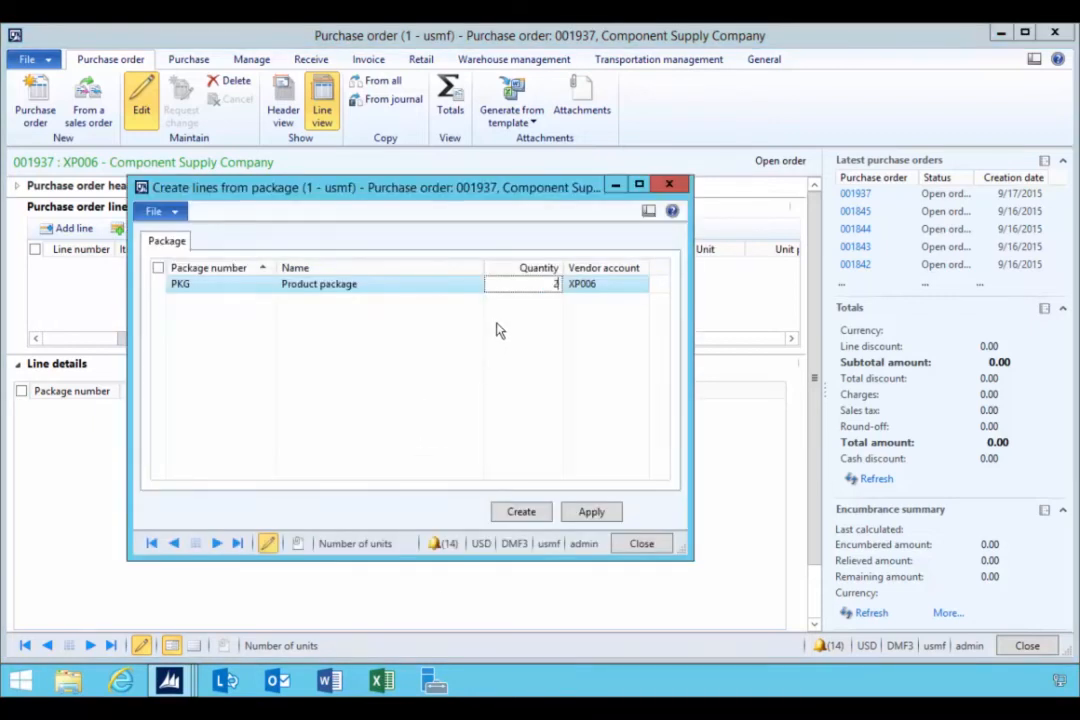
click(521, 511)
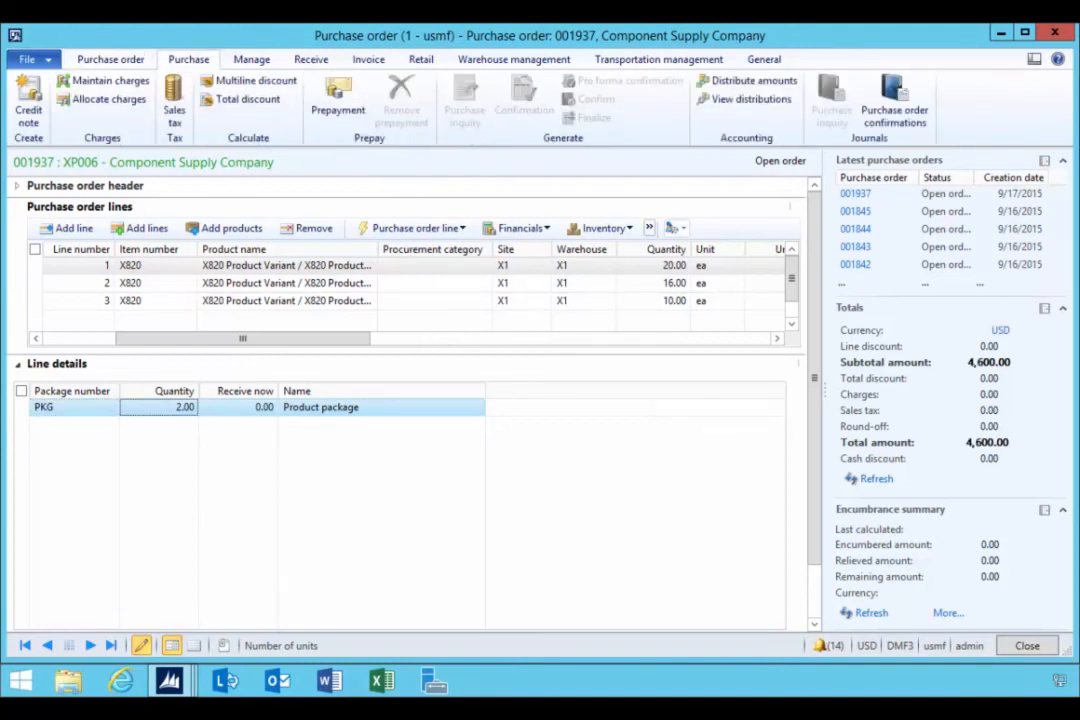
click(362, 267)
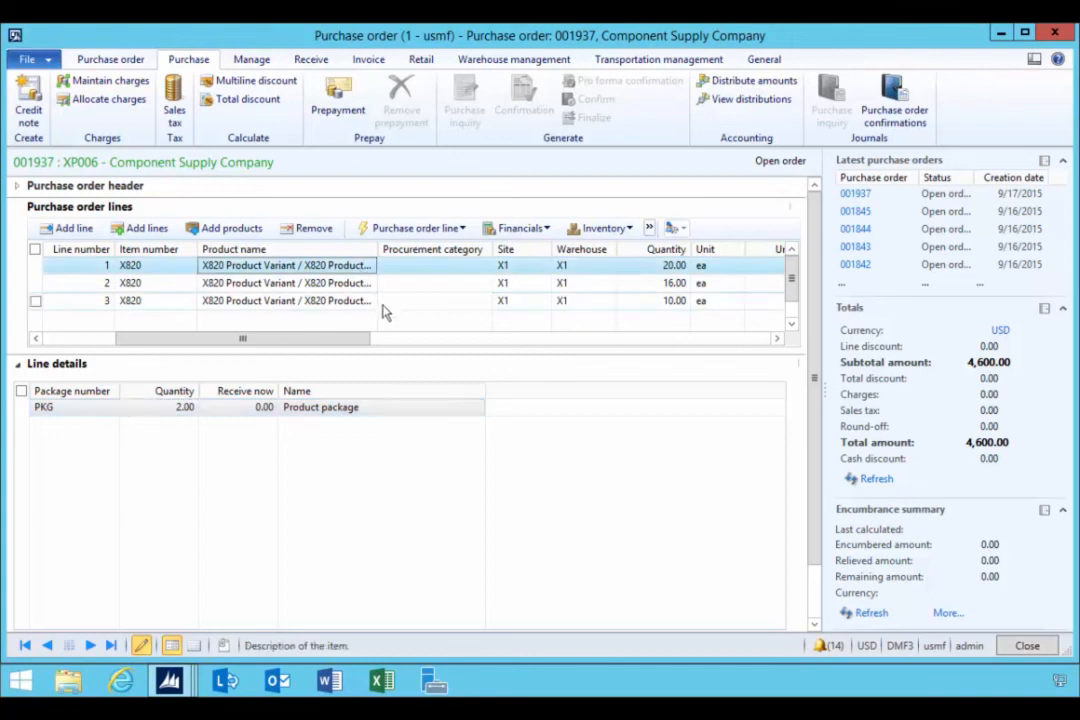